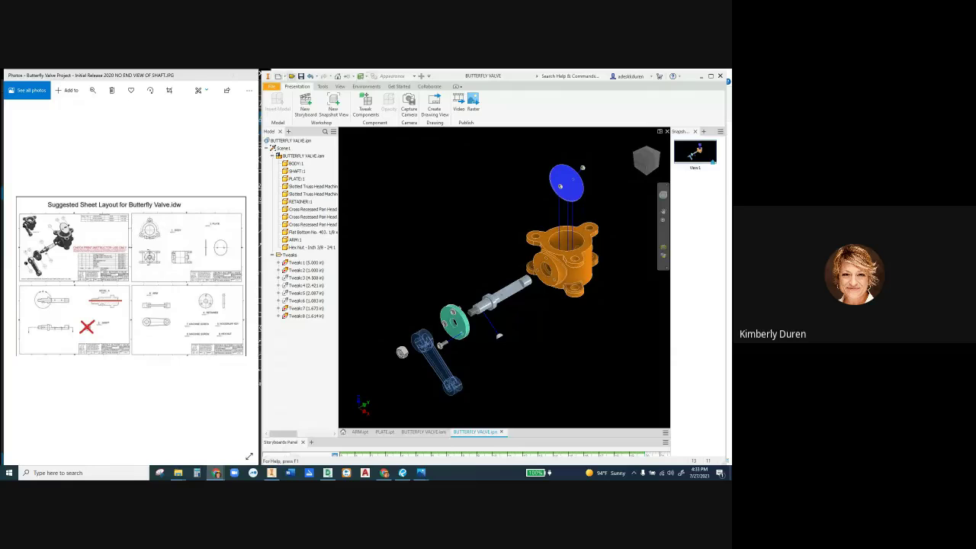
- Open the drawing U2021 A&E CAD B Proto KAD from the DAILY WORK folder, continuing from its current location
click(292, 77)
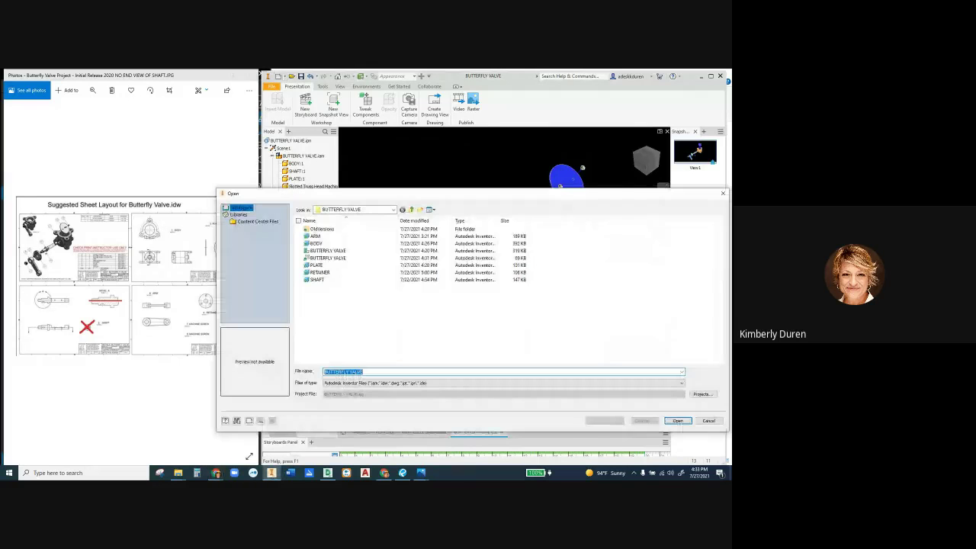
click(394, 210)
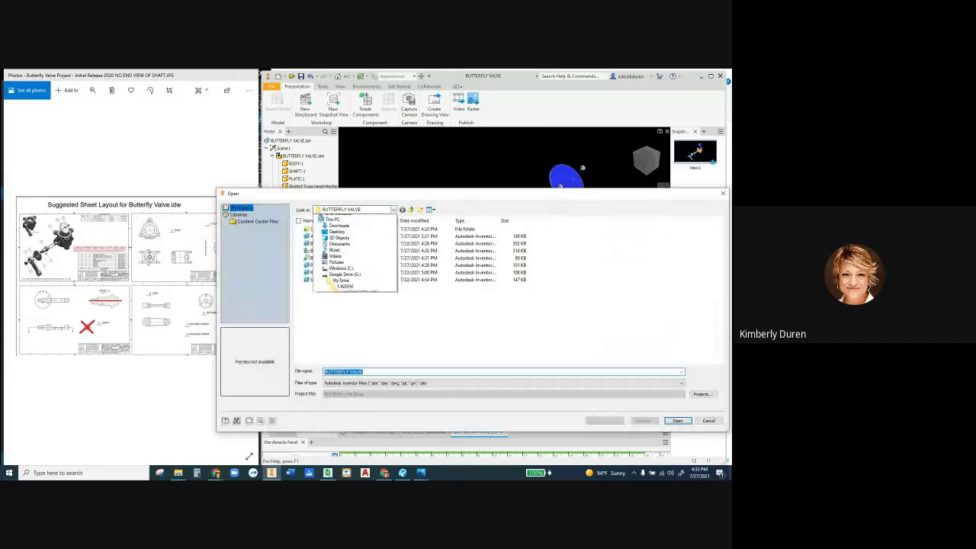
click(352, 322)
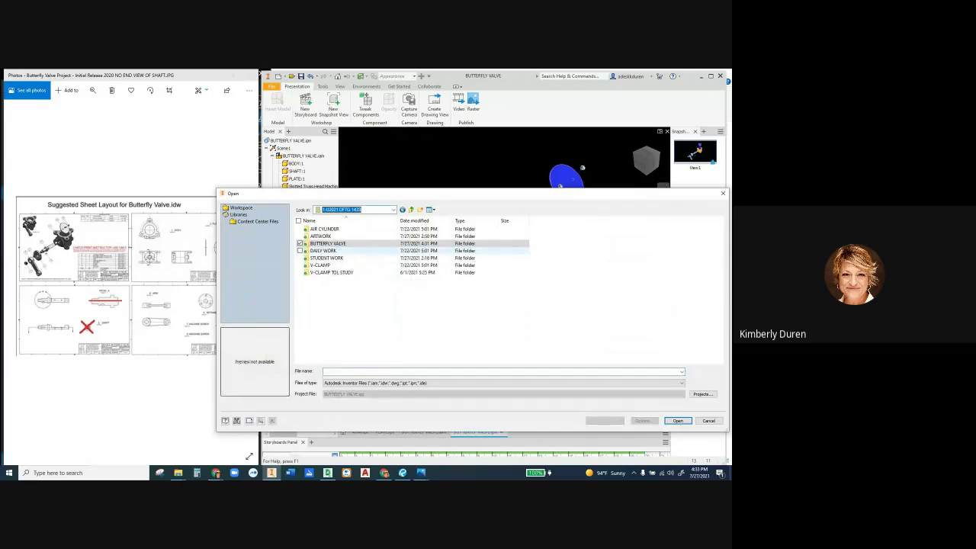
double_click(324, 250)
scroll(427, 294, down, 2)
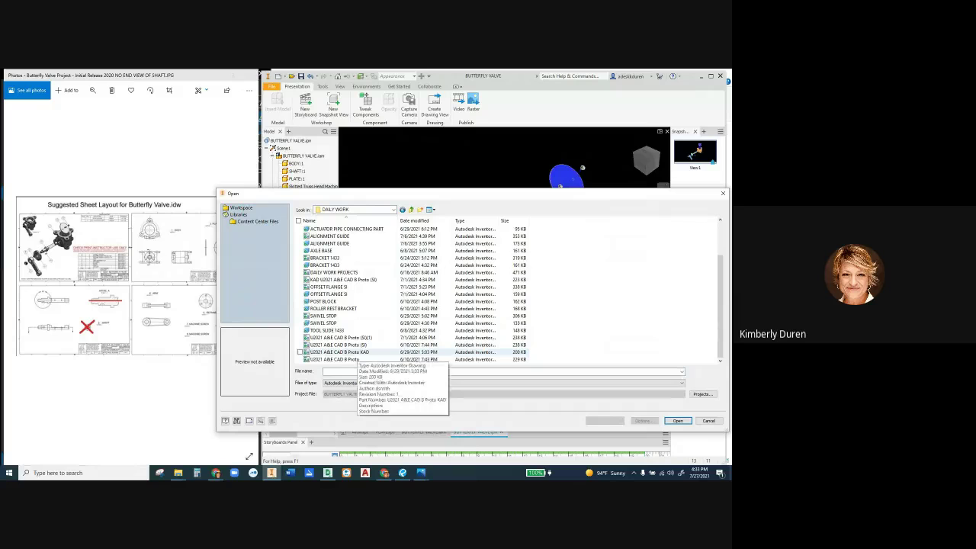
double_click(347, 352)
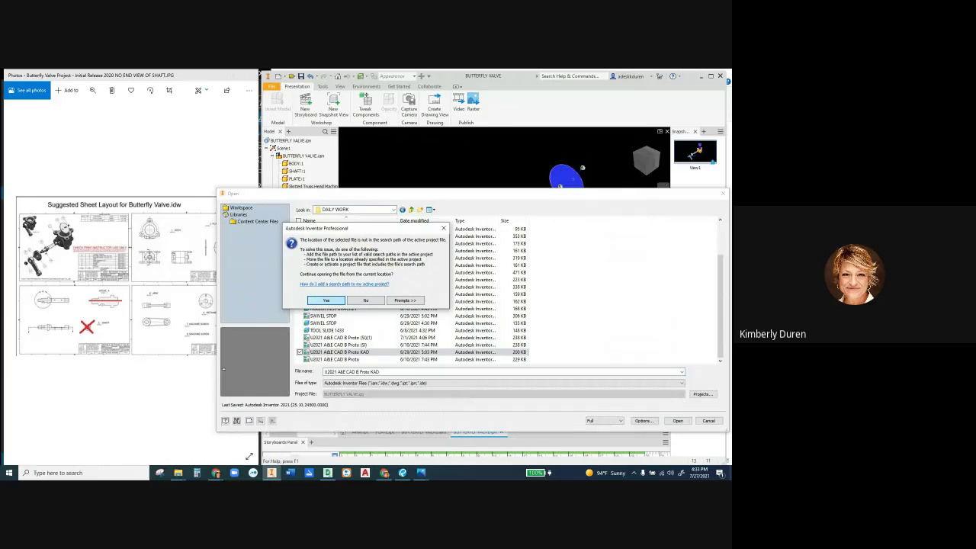
key(Return)
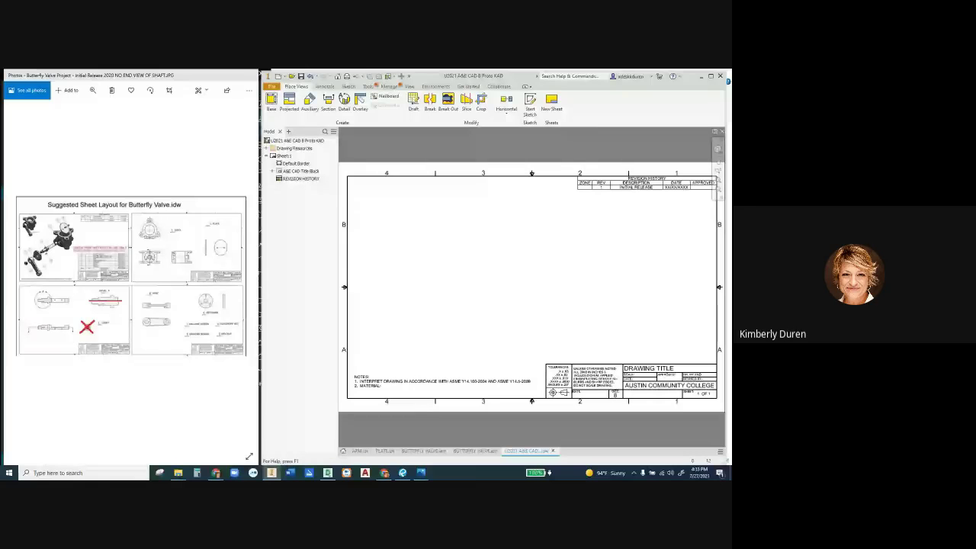
- Save the drawing under the name BUTTERFLY VALVE in the project workspace folder BUTTERFLY VALVE
key(ctrl+shift+s)
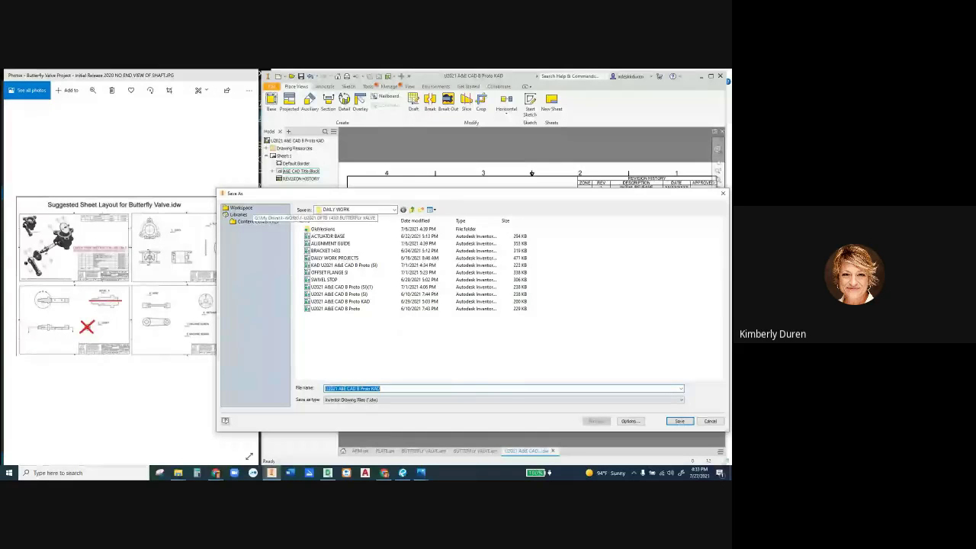
click(241, 208)
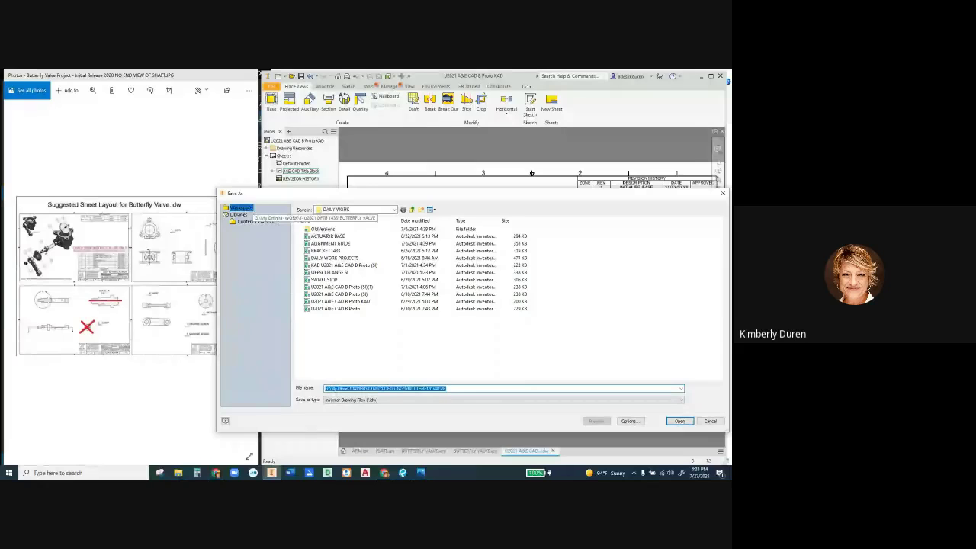
key(Return)
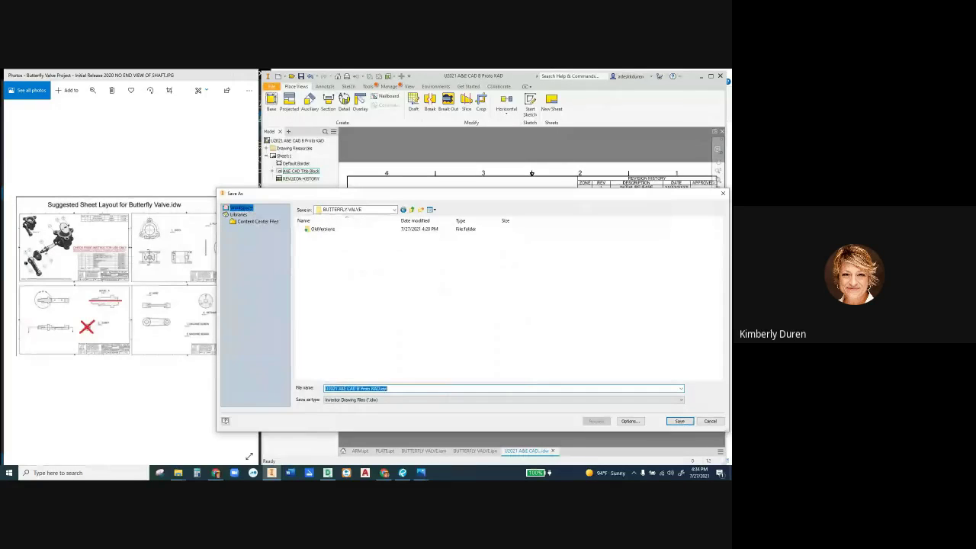
text(BUTTERFLY)
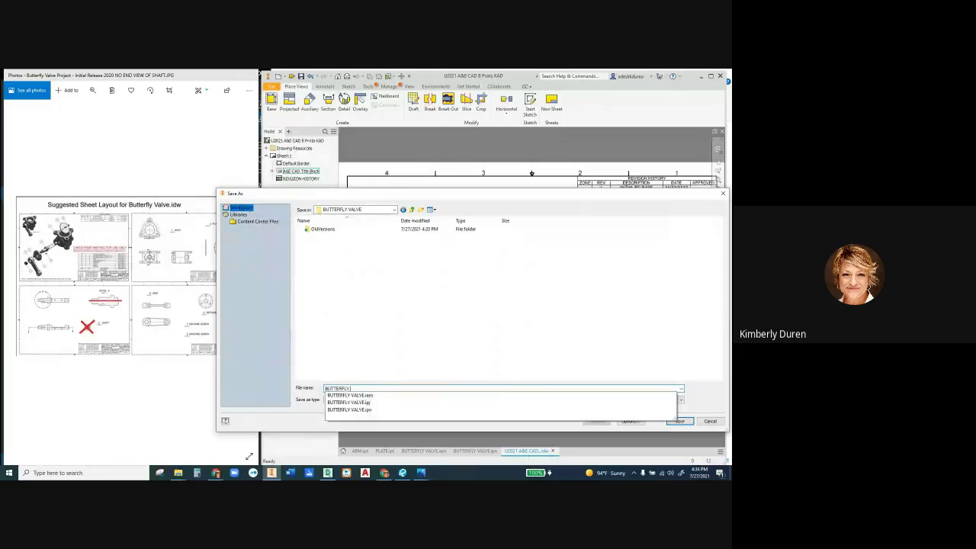
text( VALVE)
key(Return)
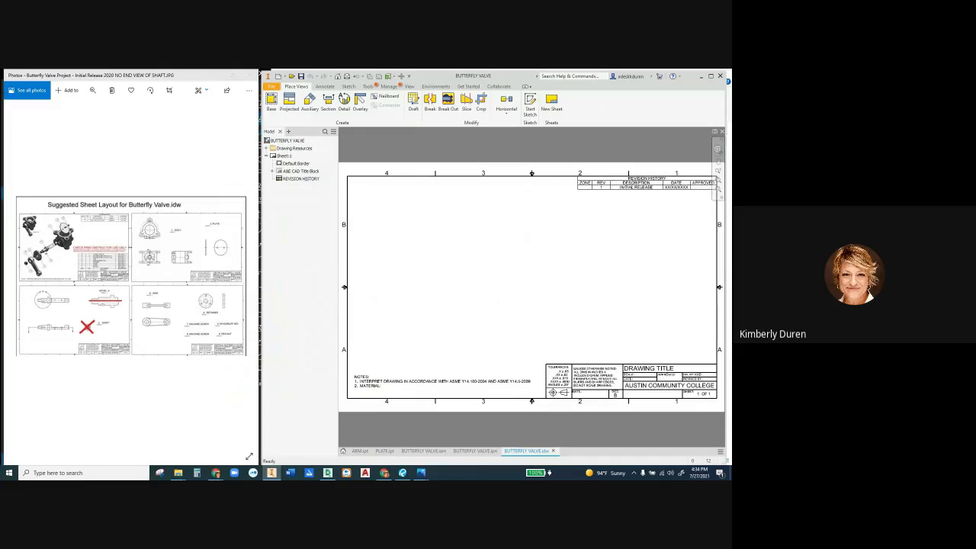
- Delete the second line, "2. MATERIAL", from the sheet's general notes
click(381, 385)
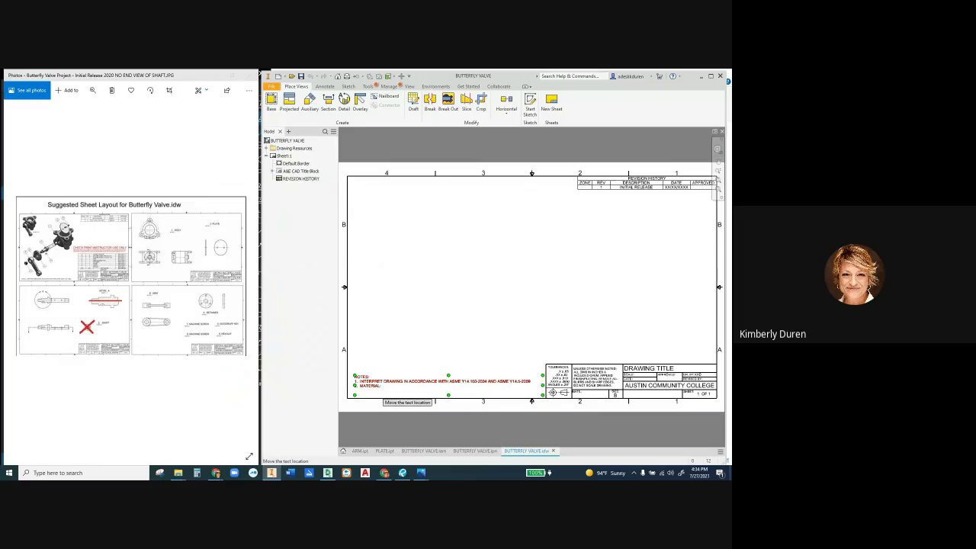
double_click(381, 385)
drag(300, 218, 260, 218)
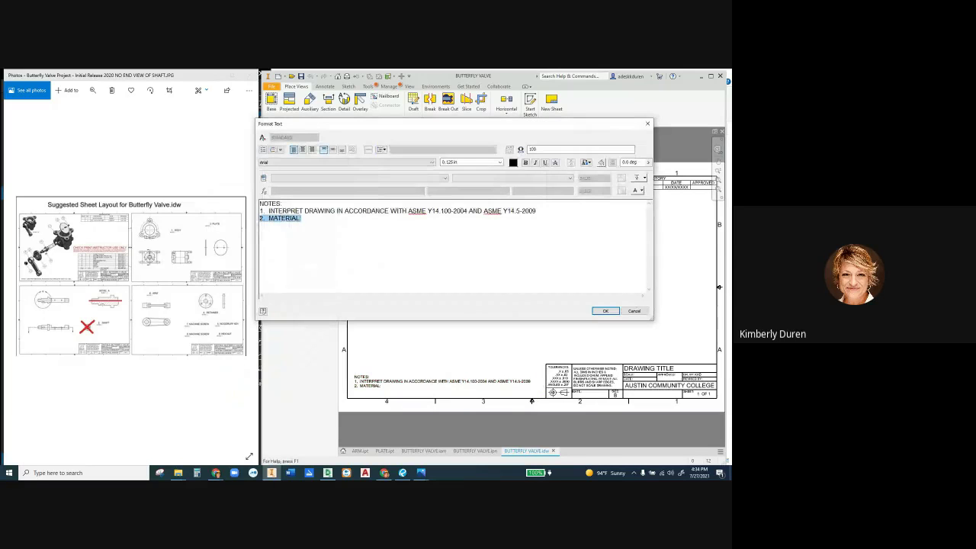
key(Delete)
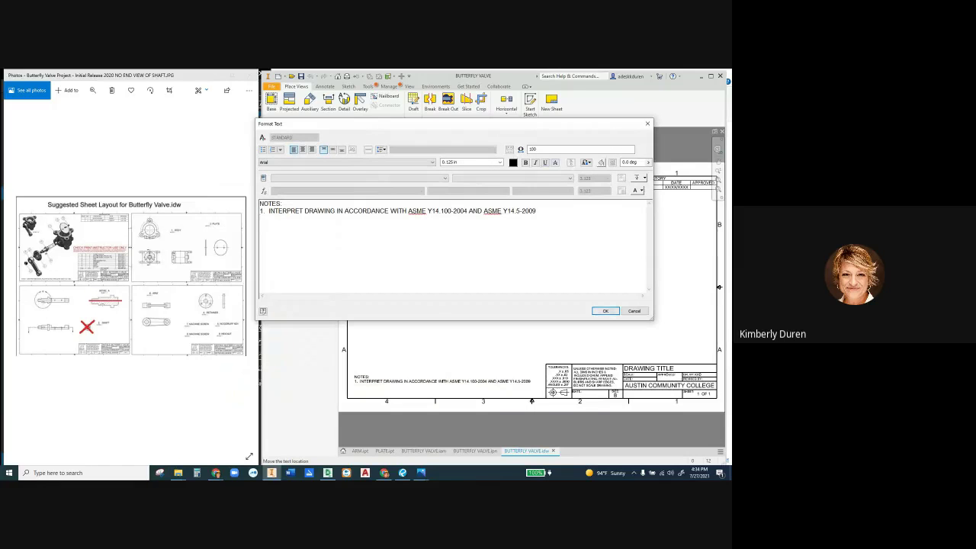
click(605, 310)
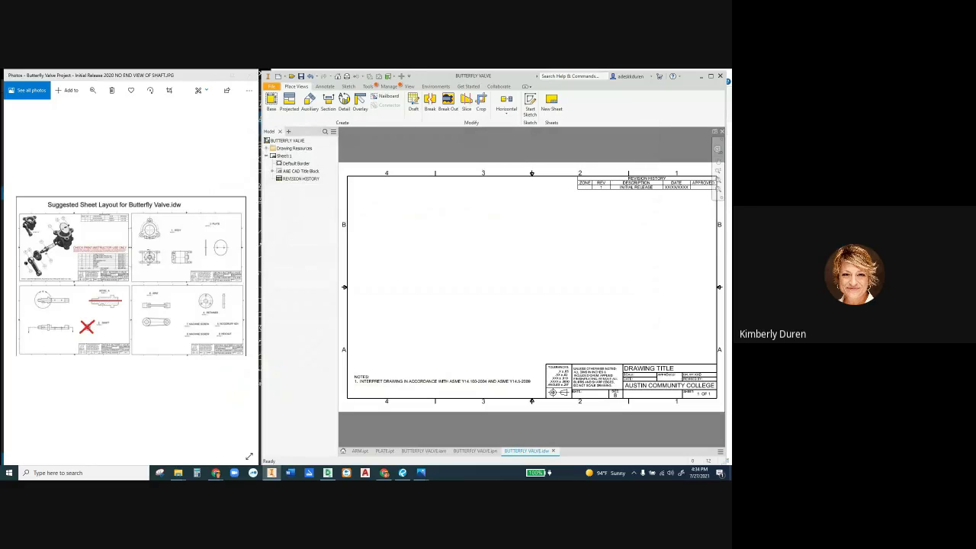
- Set the date of the initial release entry in the revision history table to 7/27/21
click(647, 183)
double_click(301, 178)
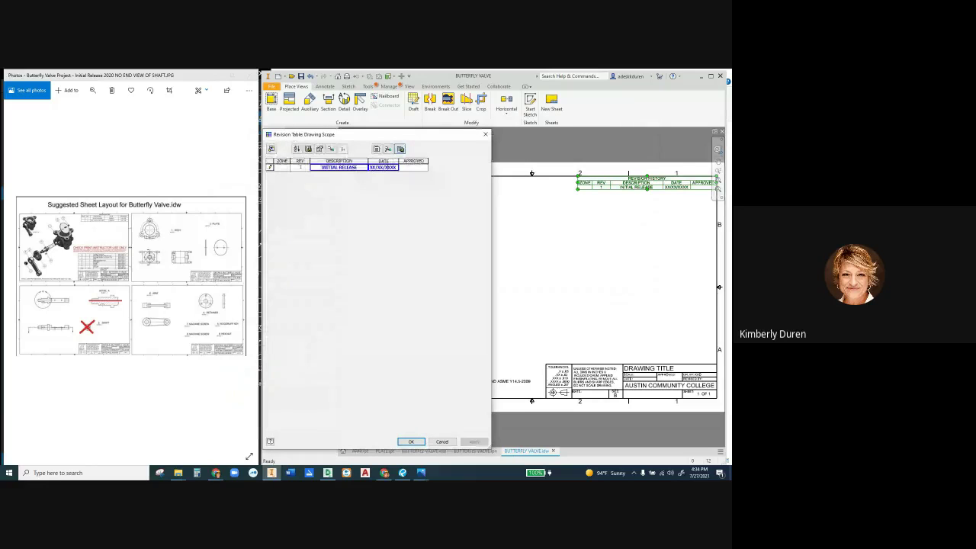
drag(396, 167, 370, 168)
text(7/27/21)
click(410, 441)
key(Return)
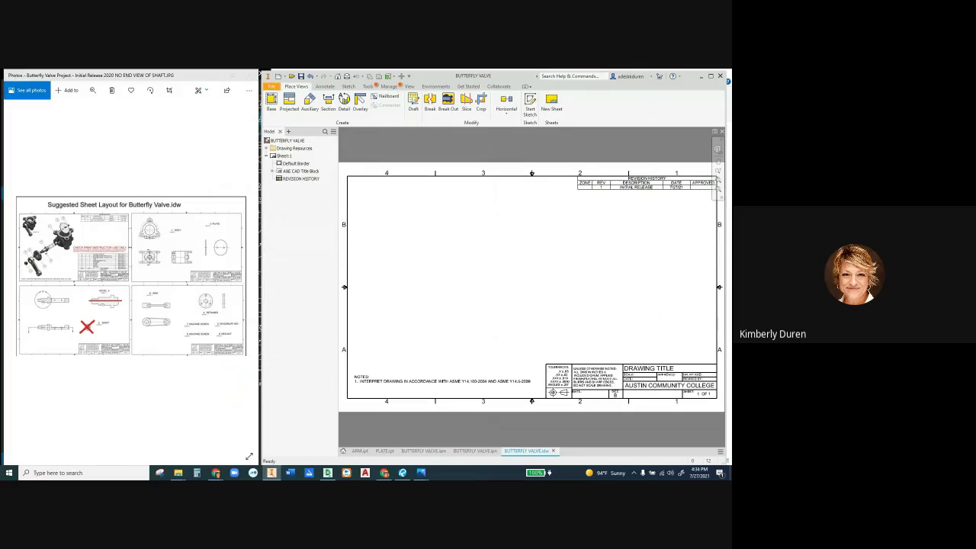
- Fill in the title block with the drawing title ASSY, BUTTERFLY VALVE and the date 7/27/21
click(301, 186)
click(298, 178)
double_click(297, 179)
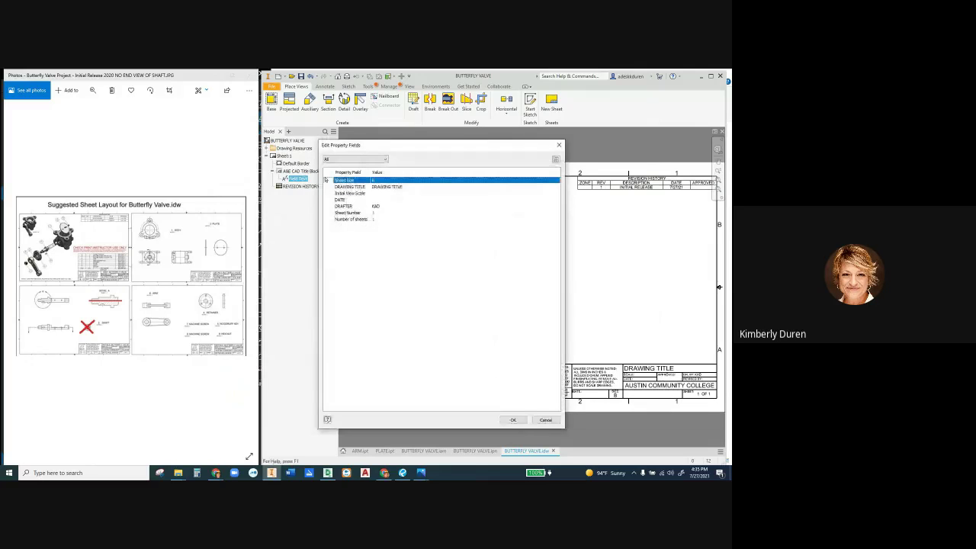
click(386, 187)
text(AS)
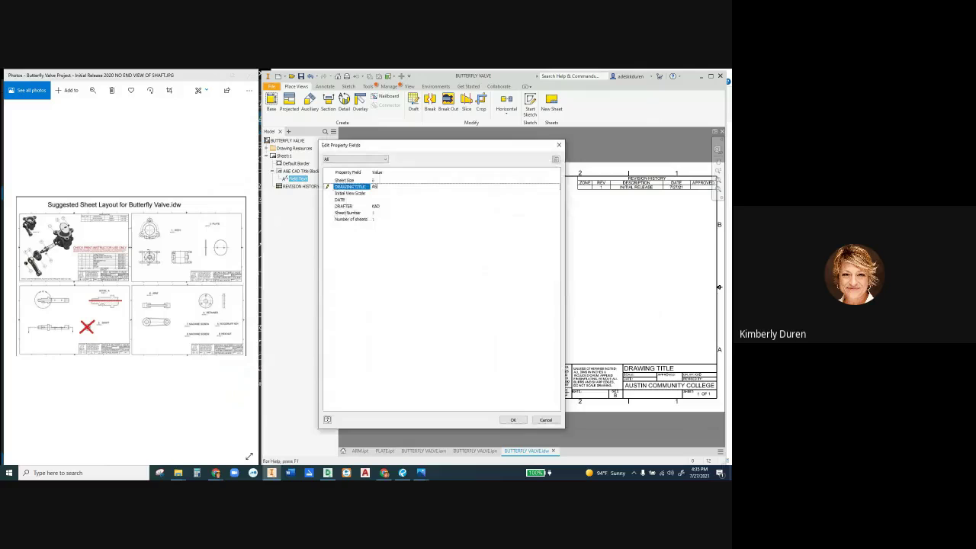
text(SY, BUTTERFLY VALVE)
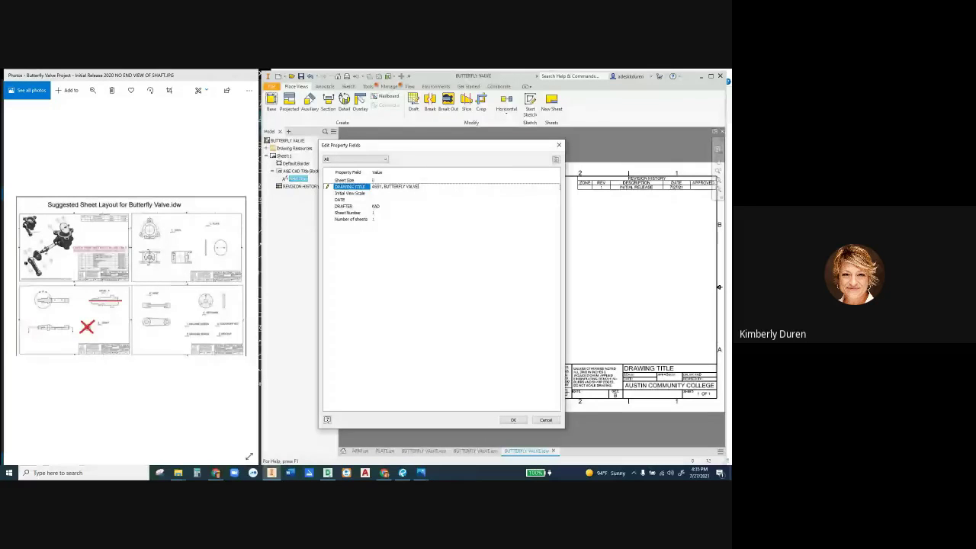
click(381, 200)
text(7/27/21)
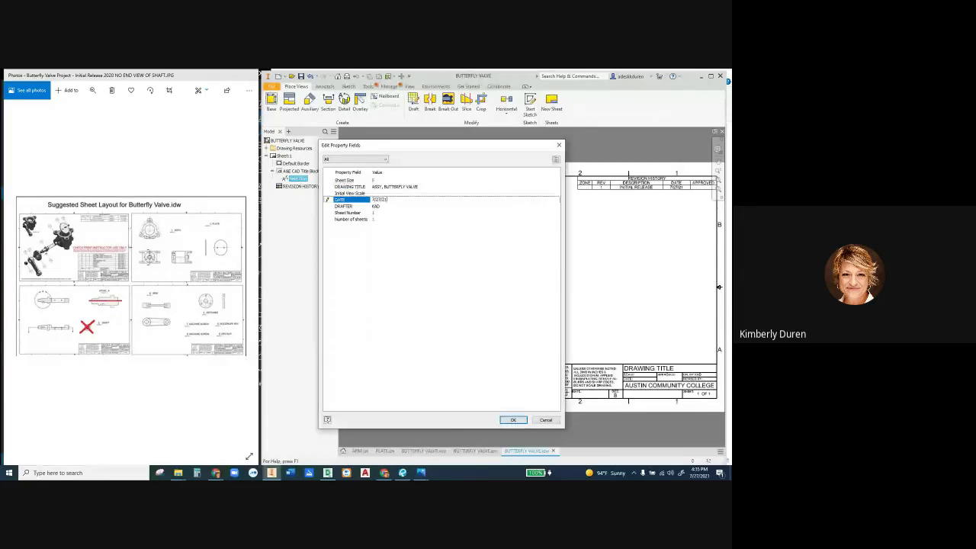
key(Return)
key(Return)
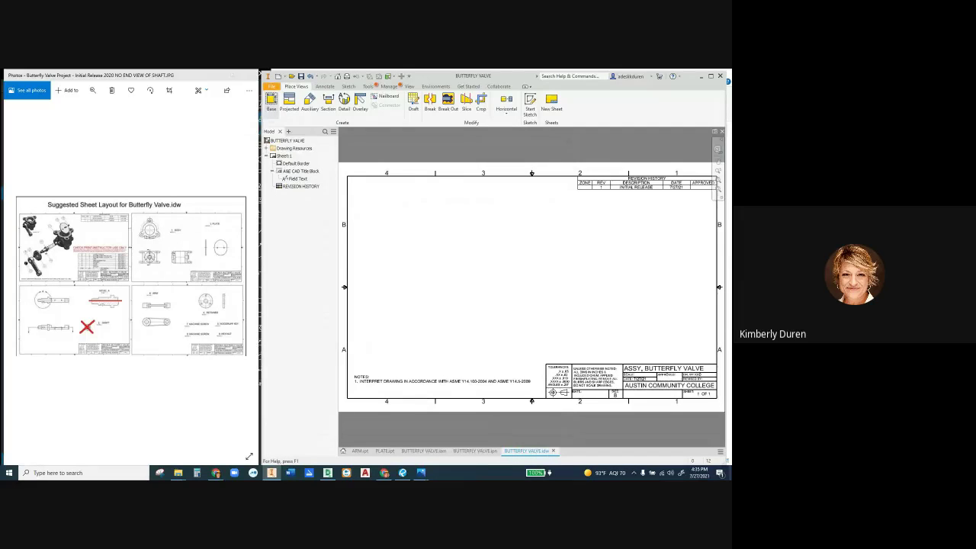
- Place a shaded base view of the exploded butterfly valve presentation on the sheet at scale 1/2, with trails shown
click(271, 103)
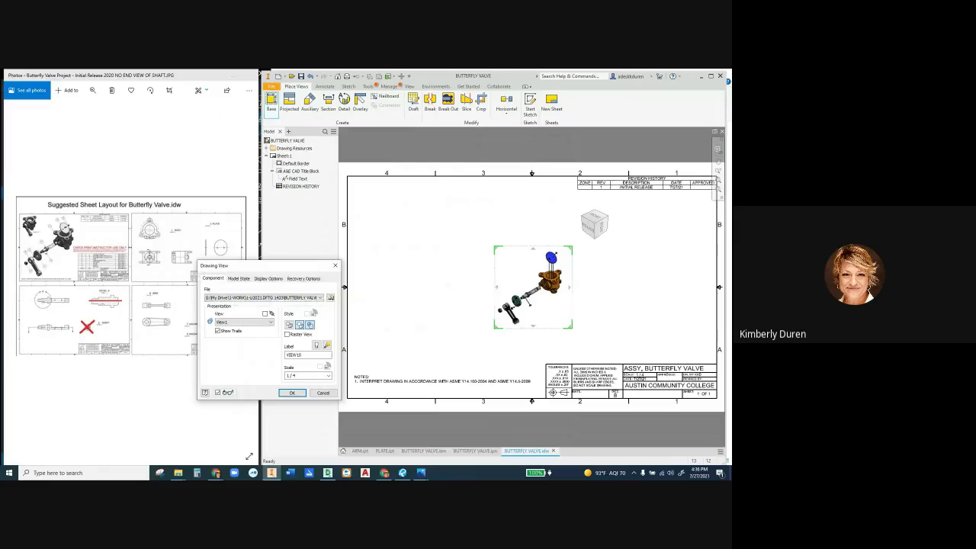
click(328, 375)
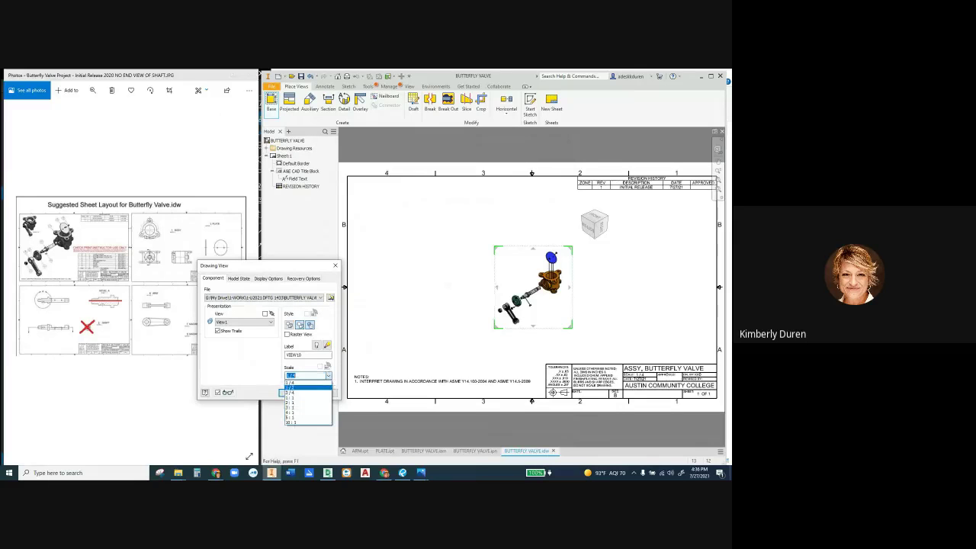
click(291, 387)
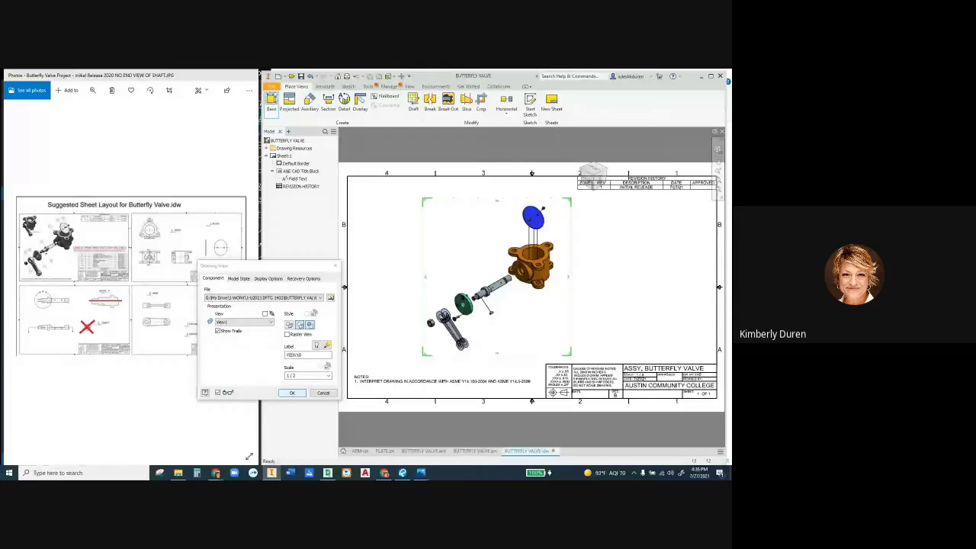
click(292, 393)
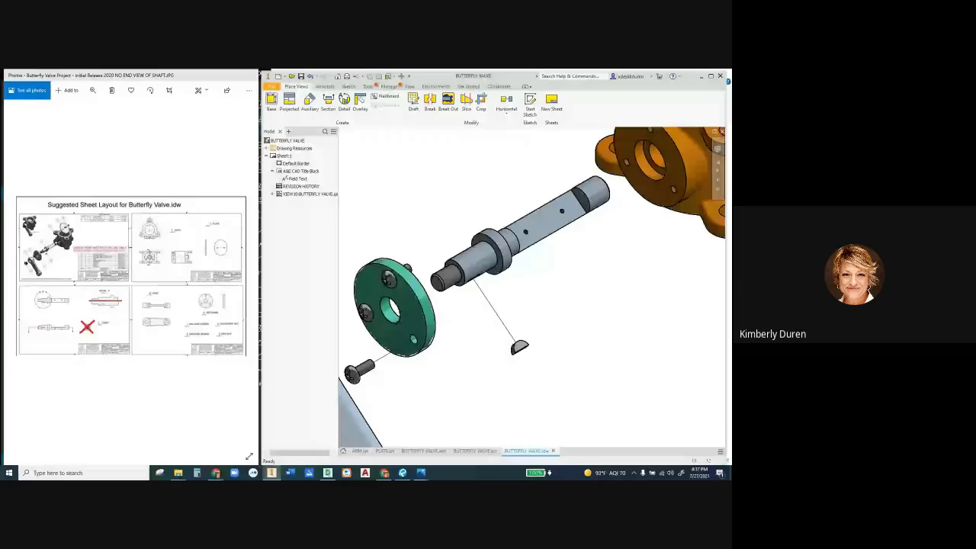
scroll(478, 297, up, 3)
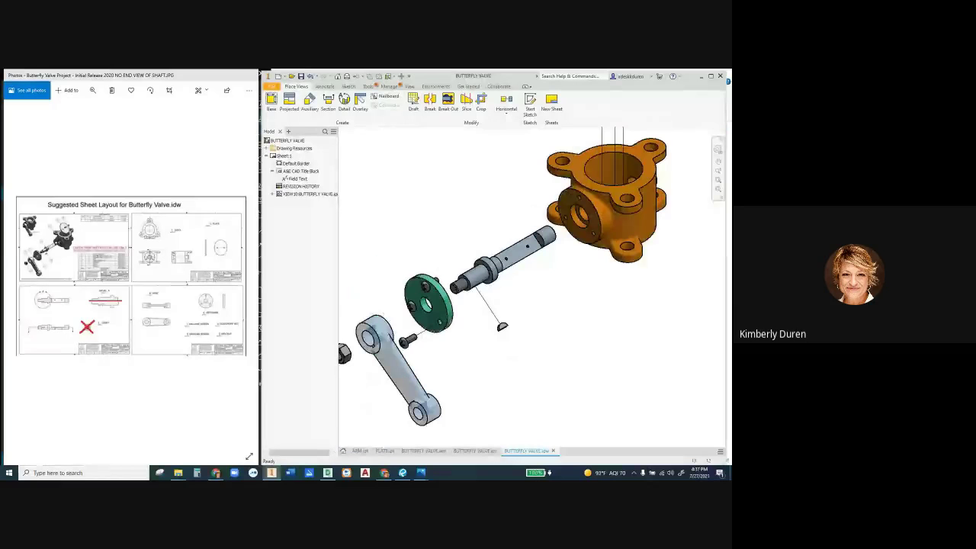
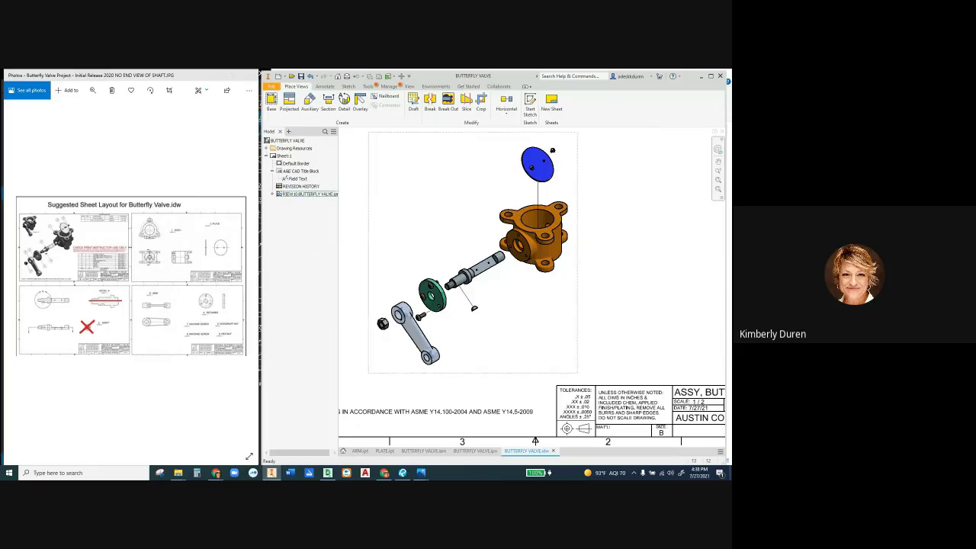
- Change the line type of the trail between the blue plate and the valve body to a dashed line
key(Escape)
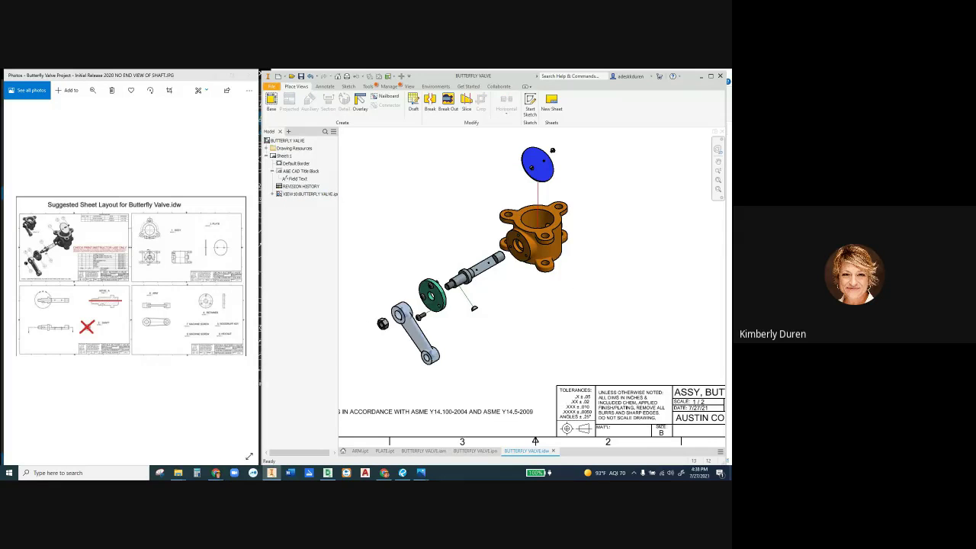
right_click(537, 190)
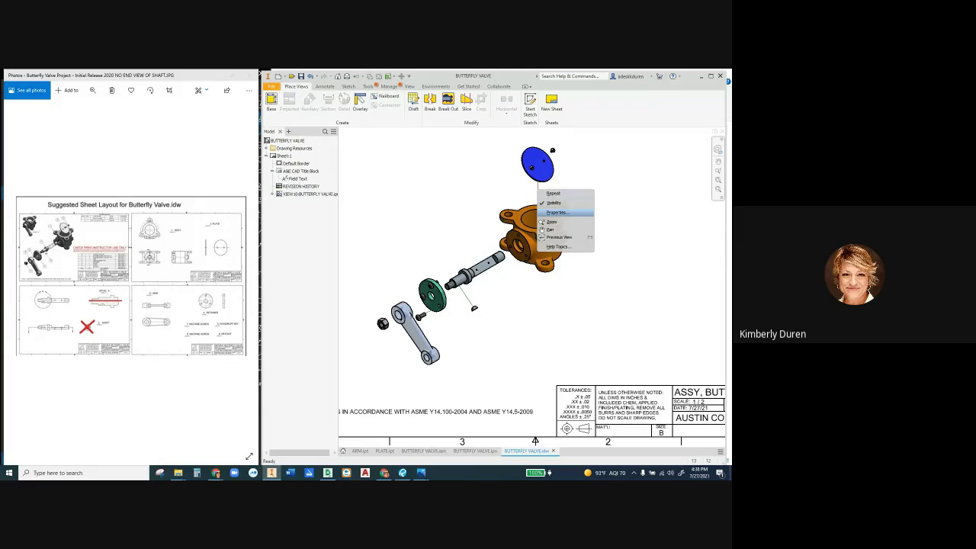
click(554, 212)
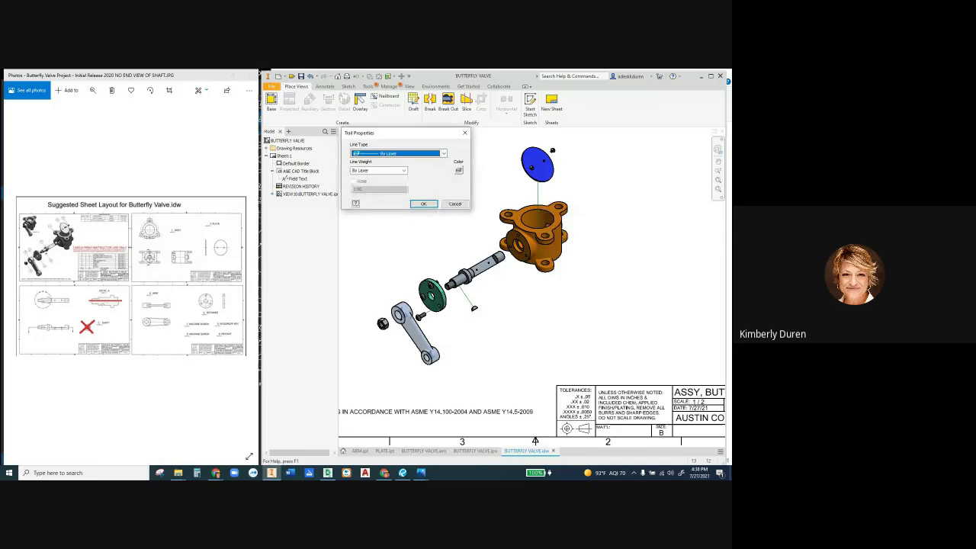
click(443, 153)
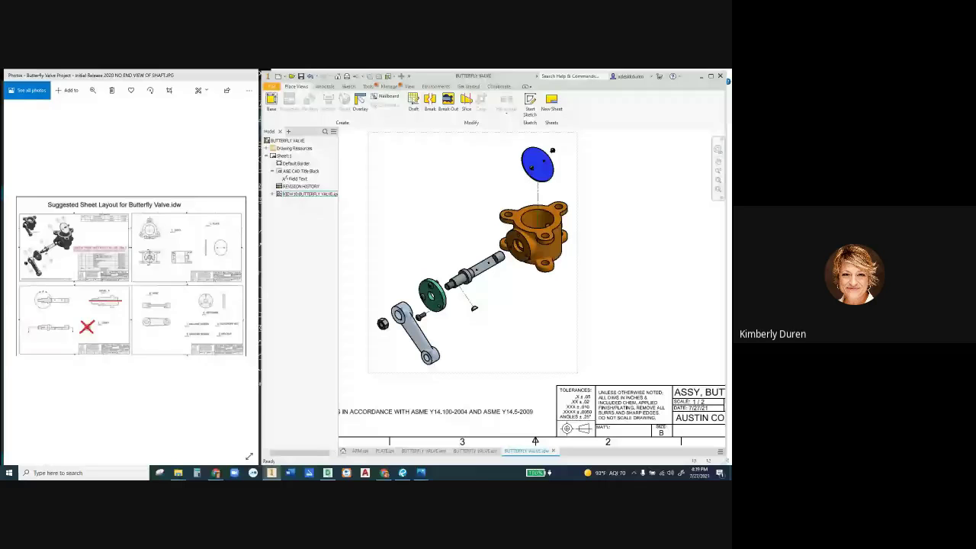
scroll(461, 324, up, 3)
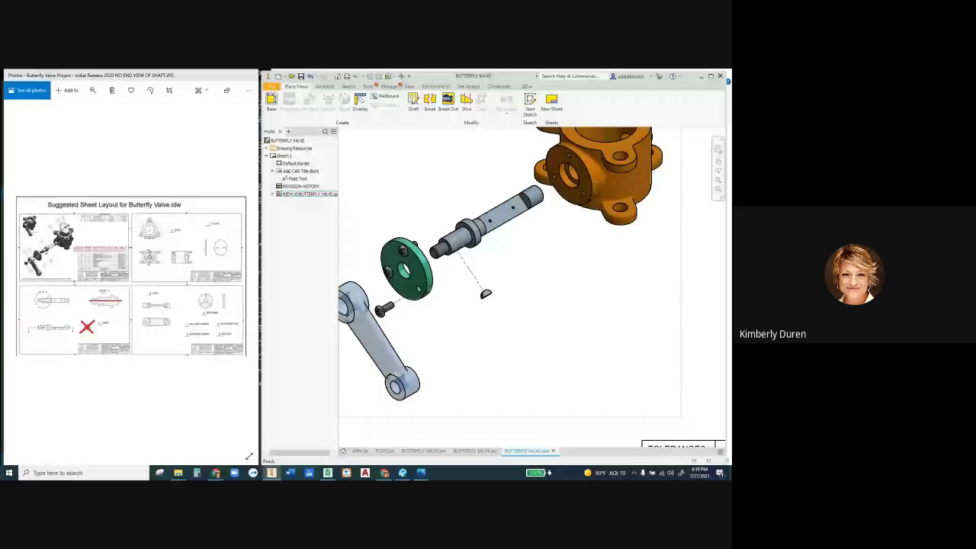
scroll(436, 296, down, 3)
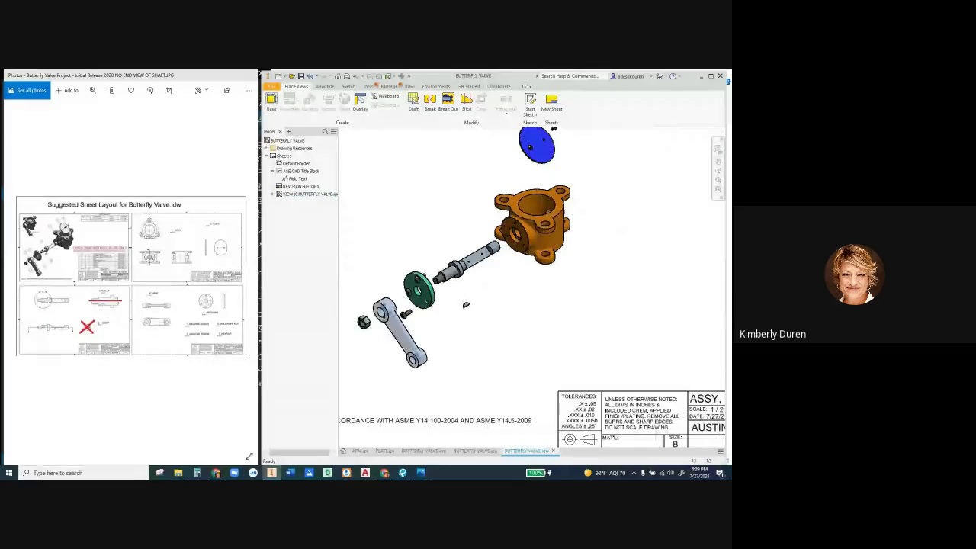
click(465, 305)
scroll(454, 298, up, 5)
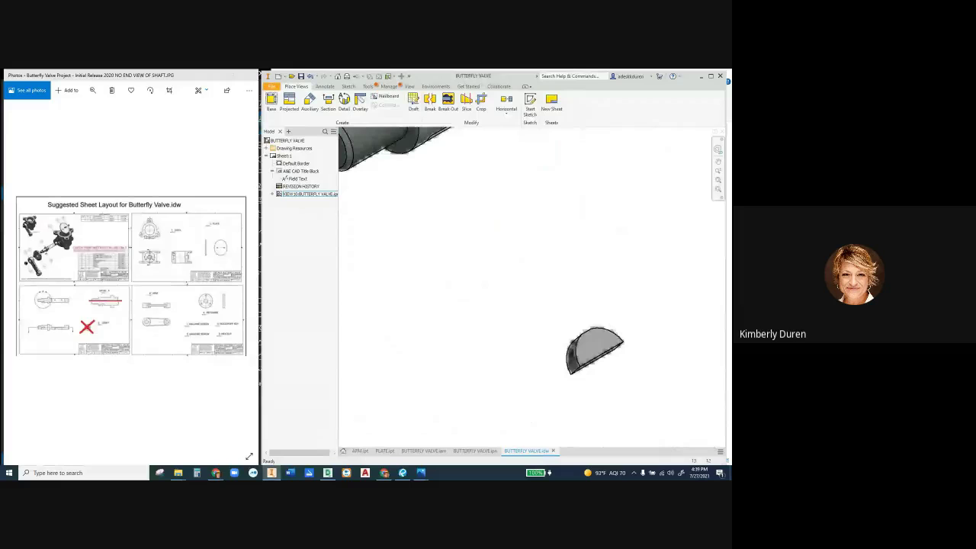
- Start a base view sourced from the butterfly valve assembly file instead of the presentation file
scroll(523, 301, down, 5)
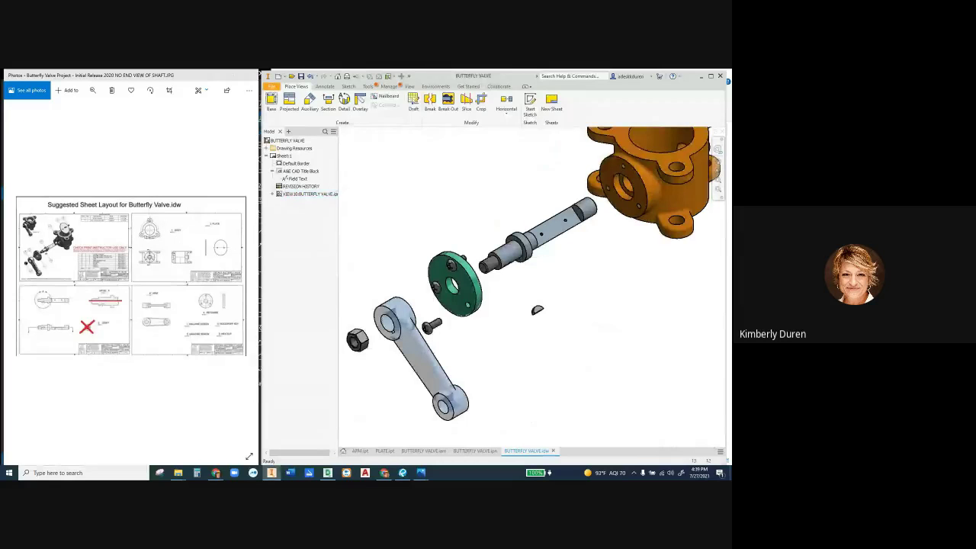
scroll(524, 307, down, 3)
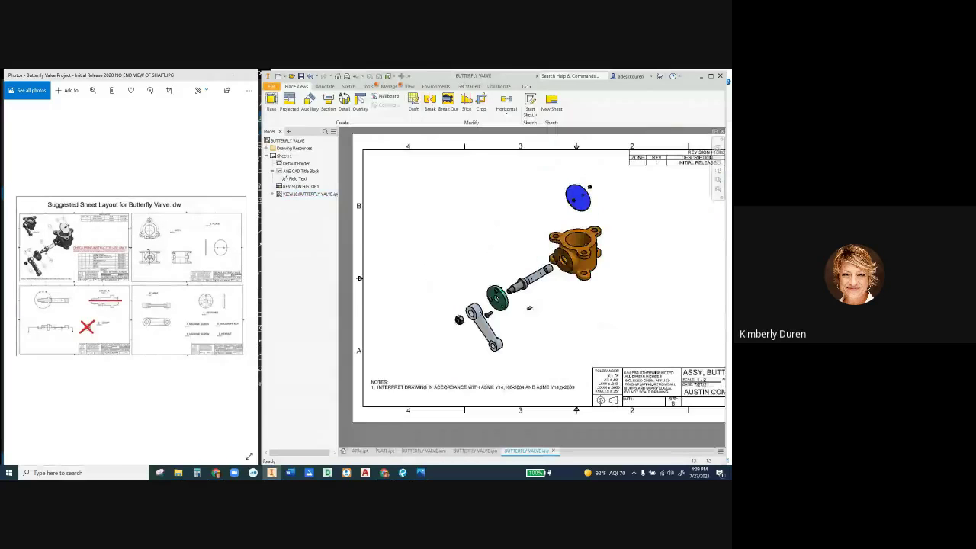
scroll(524, 308, up, 1)
middle_drag(524, 307, 470, 278)
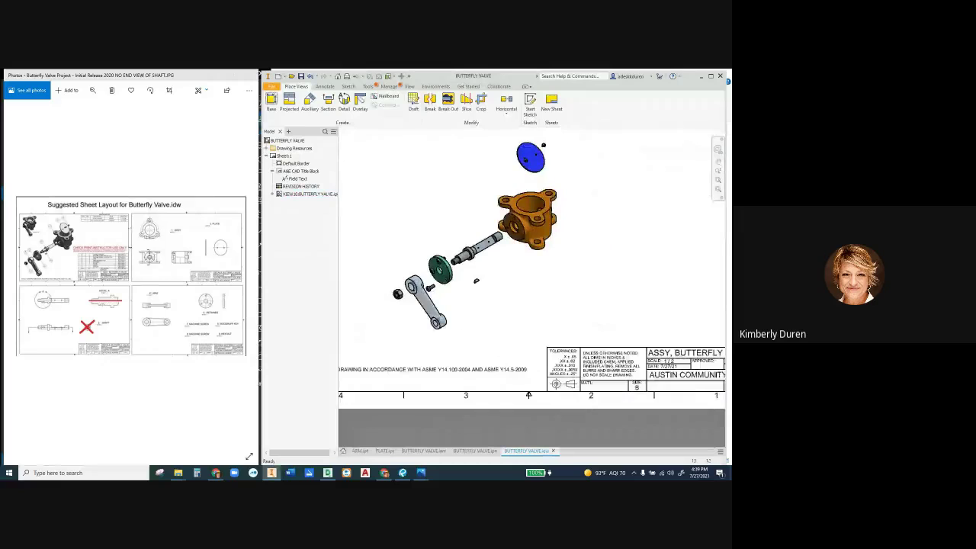
middle_drag(531, 273, 567, 311)
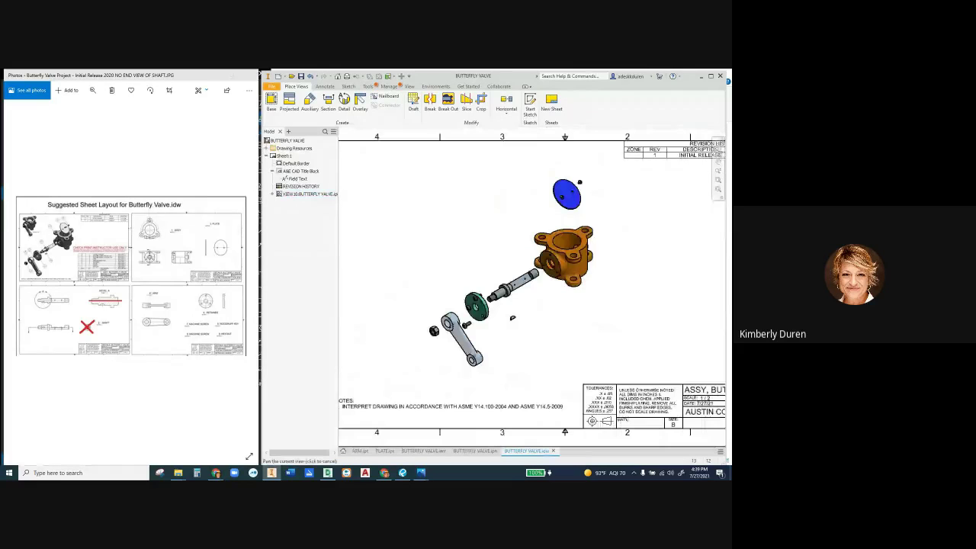
click(270, 101)
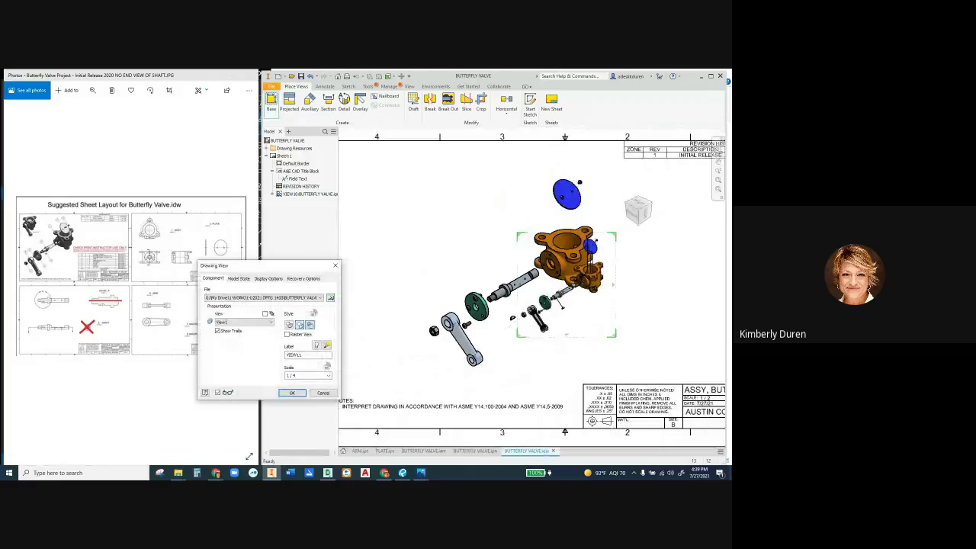
click(321, 297)
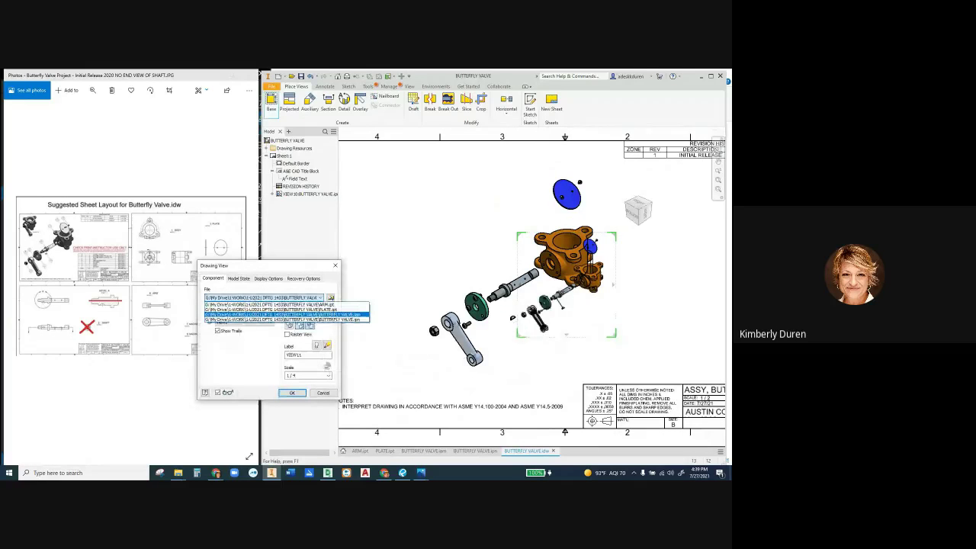
click(286, 314)
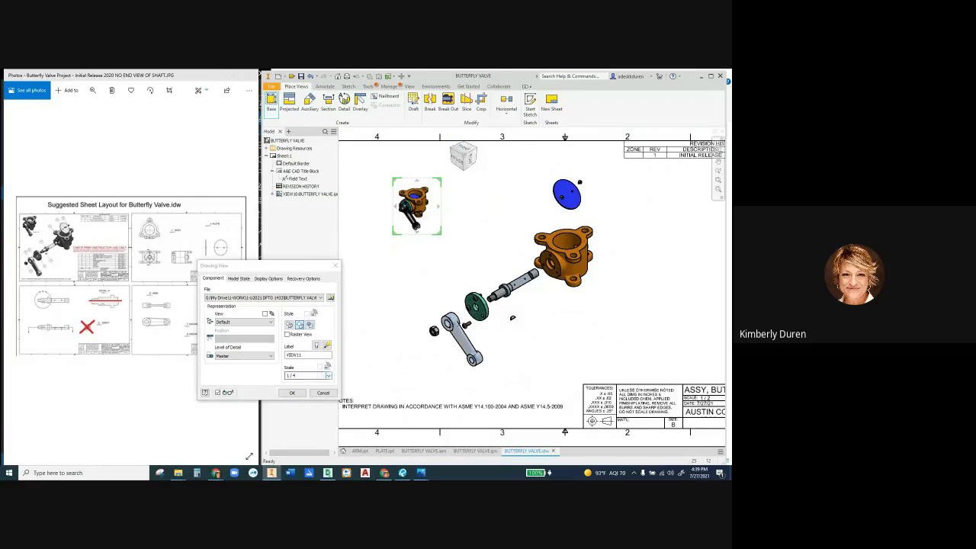
- Set the assembled valve view's scale to 1/2 and place it in the sheet's upper-left corner
click(328, 376)
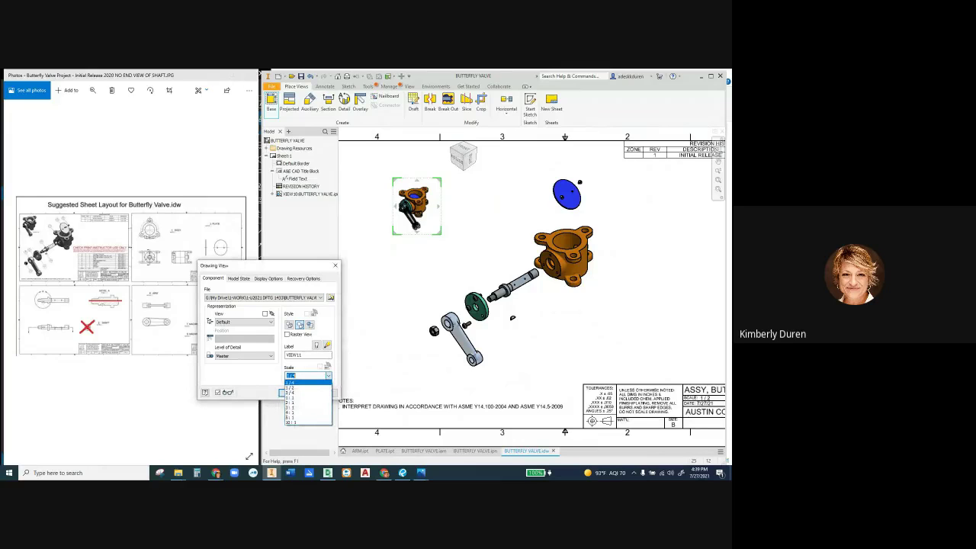
click(294, 387)
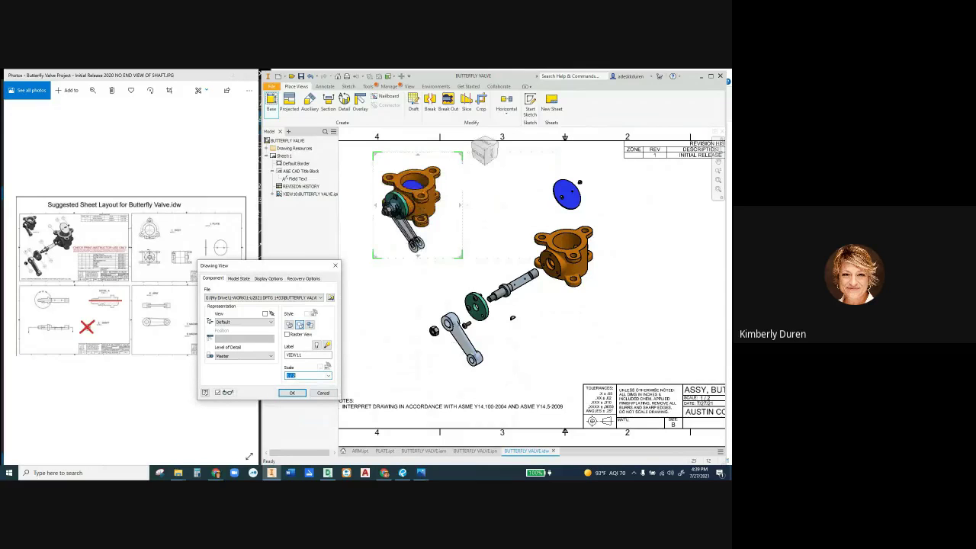
scroll(544, 235, down, 3)
drag(469, 217, 452, 218)
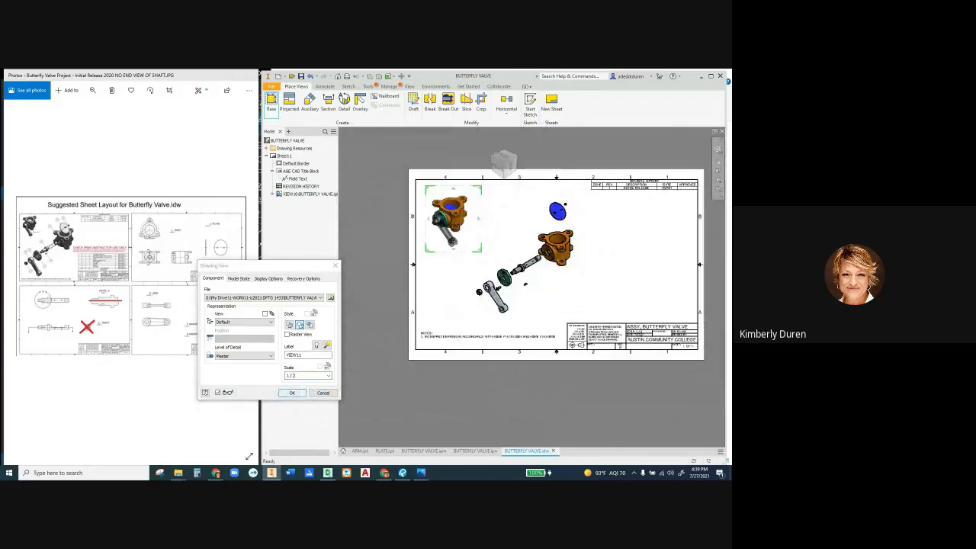
click(292, 393)
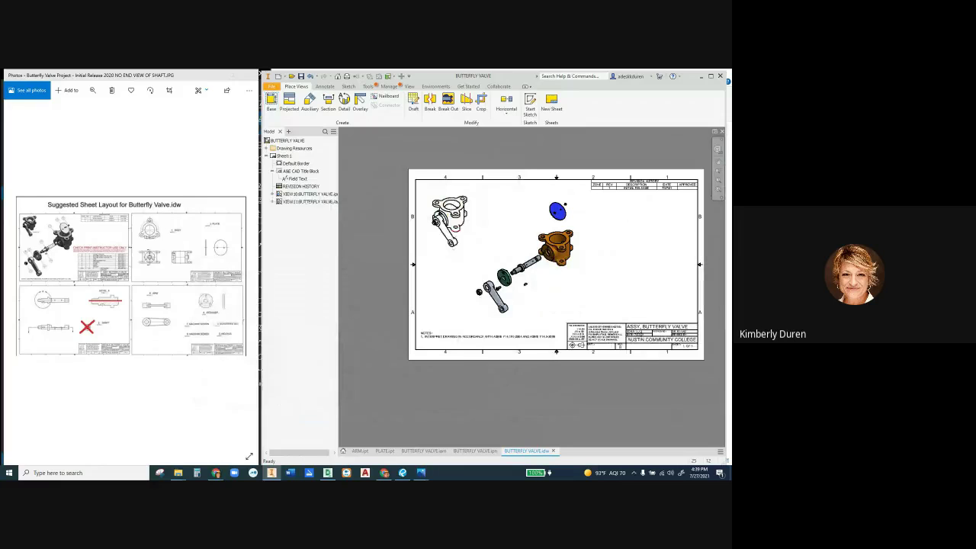
- Change the display style of the assembled valve view to shaded
double_click(455, 229)
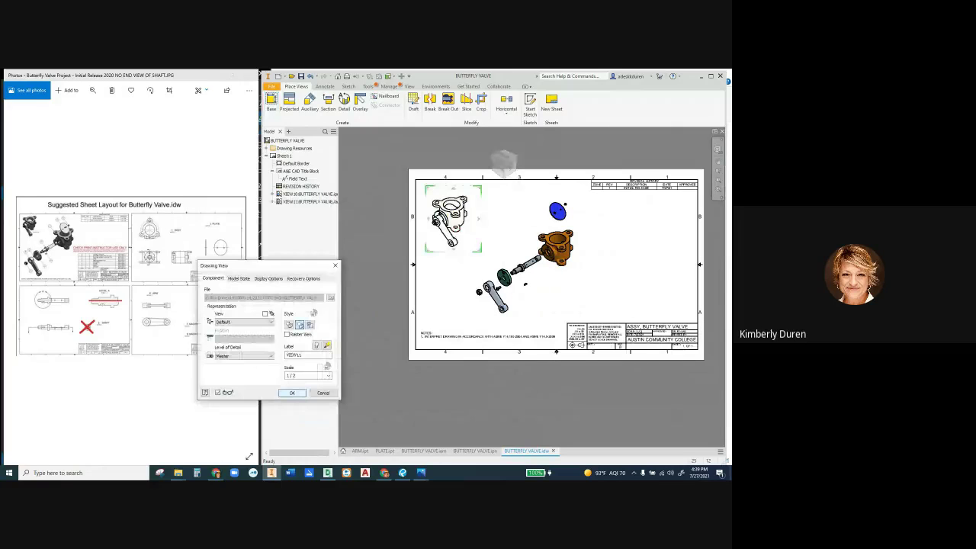
click(310, 325)
click(292, 392)
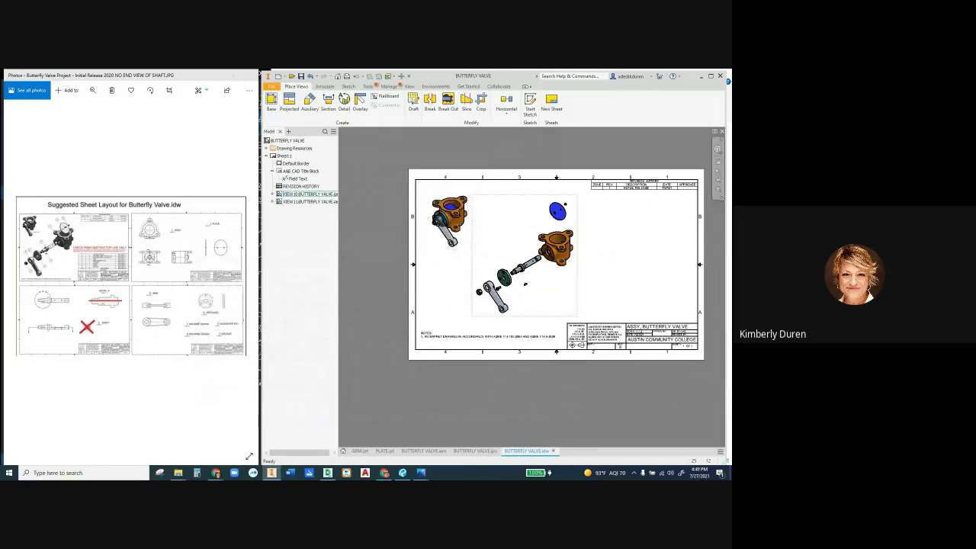
- Create a Parts Only parts list from the exploded view with automatic wrap, enabling the BOM view, and place it directly above the title block
scroll(541, 278, down, 3)
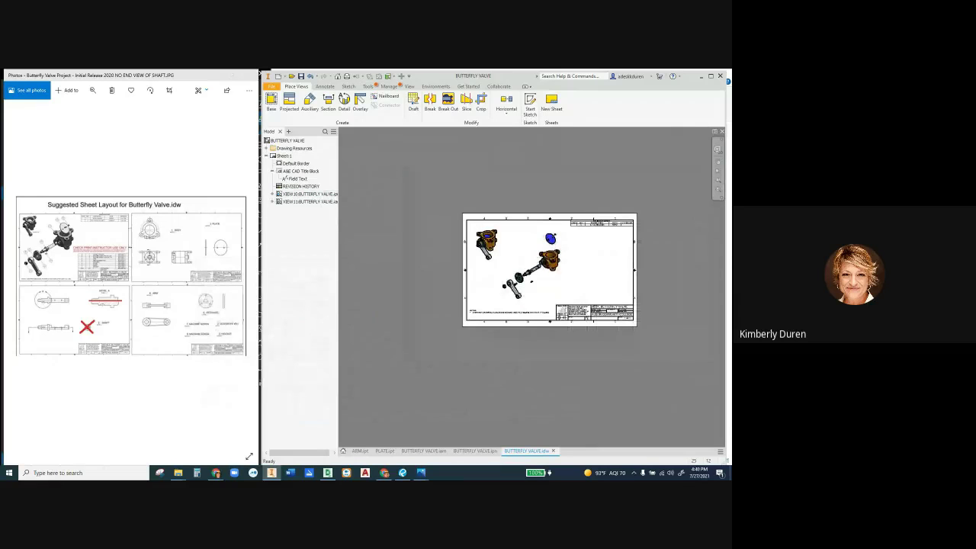
scroll(642, 275, up, 3)
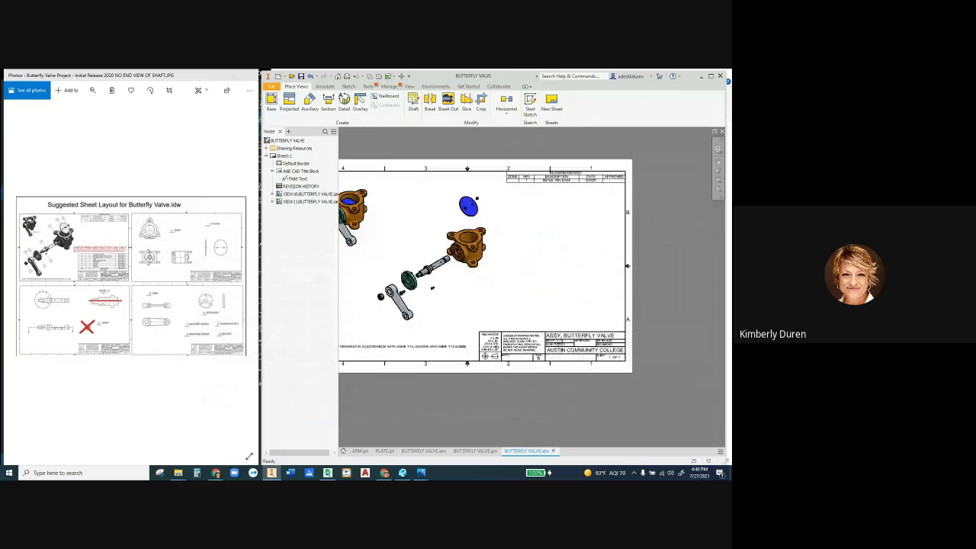
middle_drag(487, 265, 512, 265)
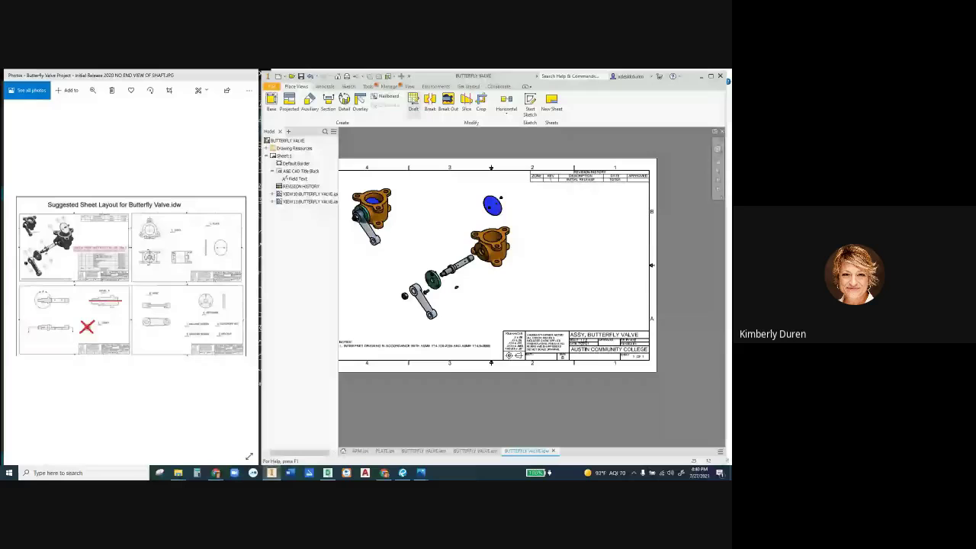
click(325, 86)
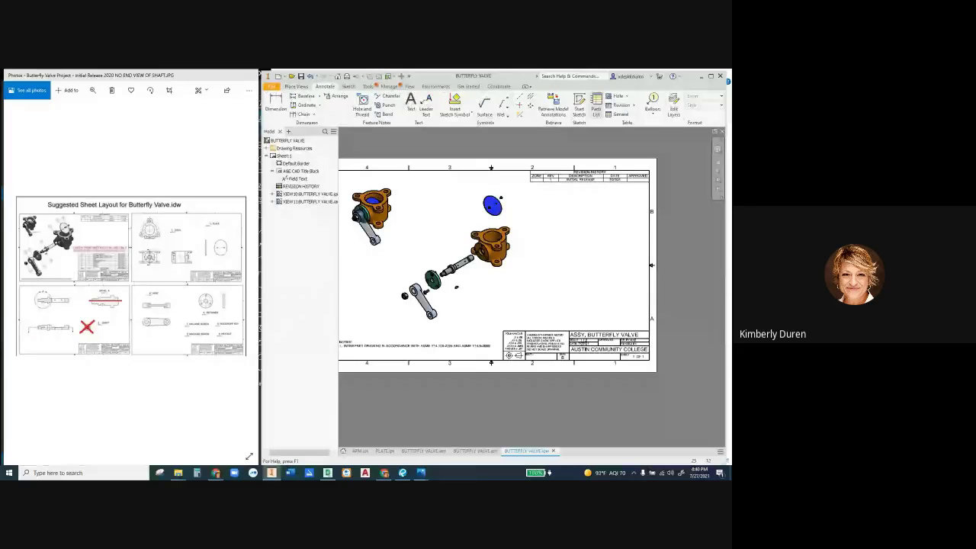
click(596, 103)
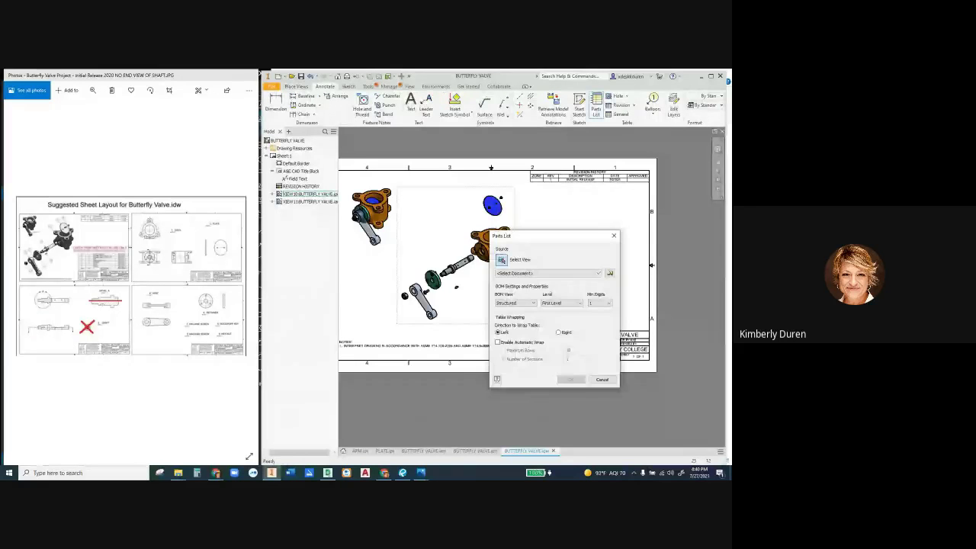
click(455, 256)
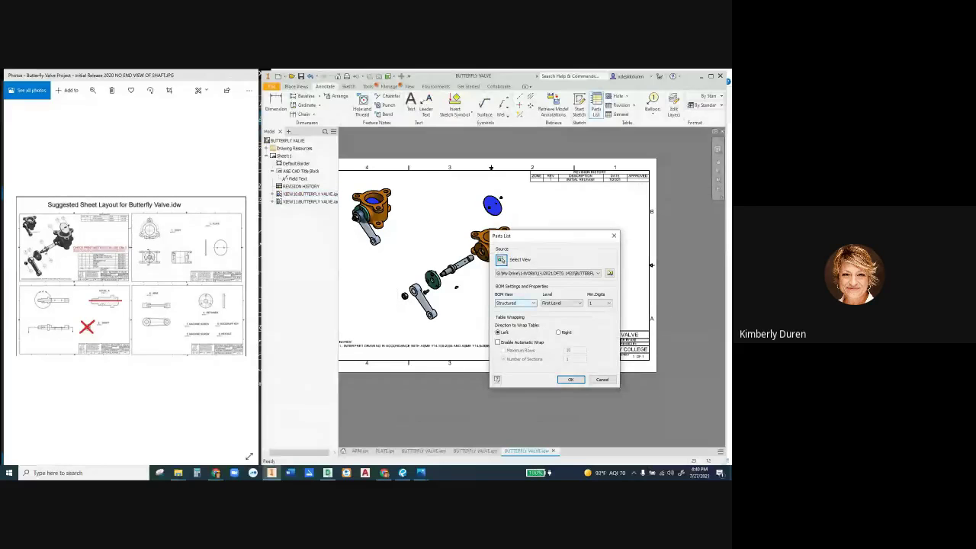
click(515, 302)
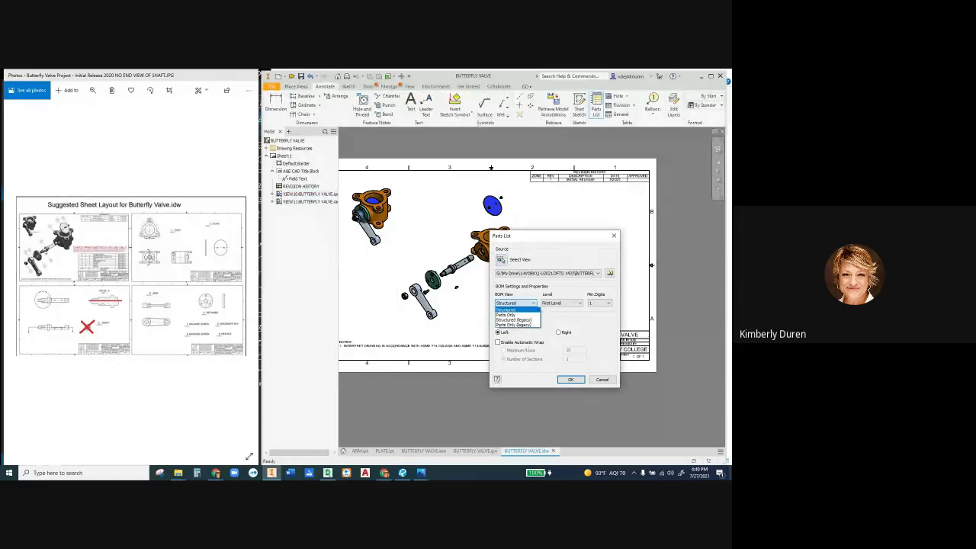
click(506, 314)
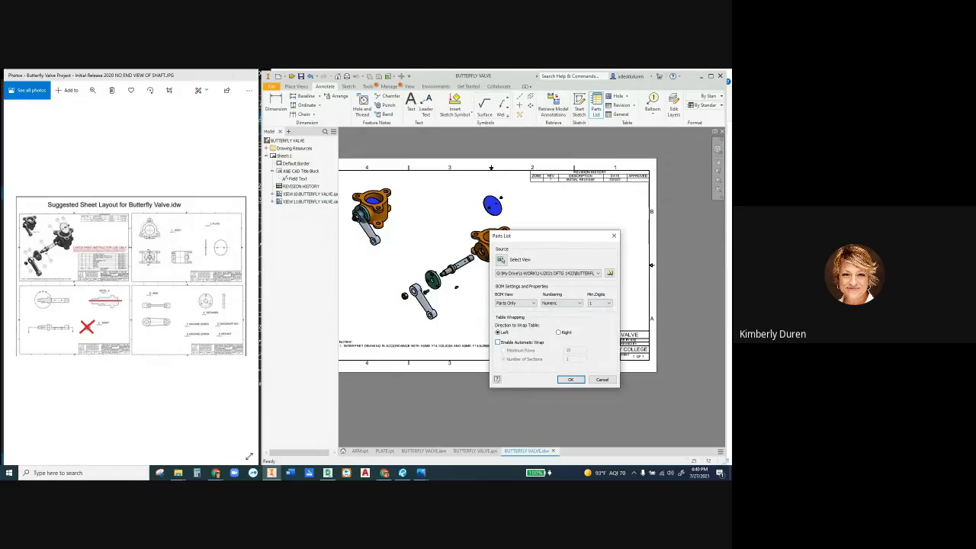
click(498, 341)
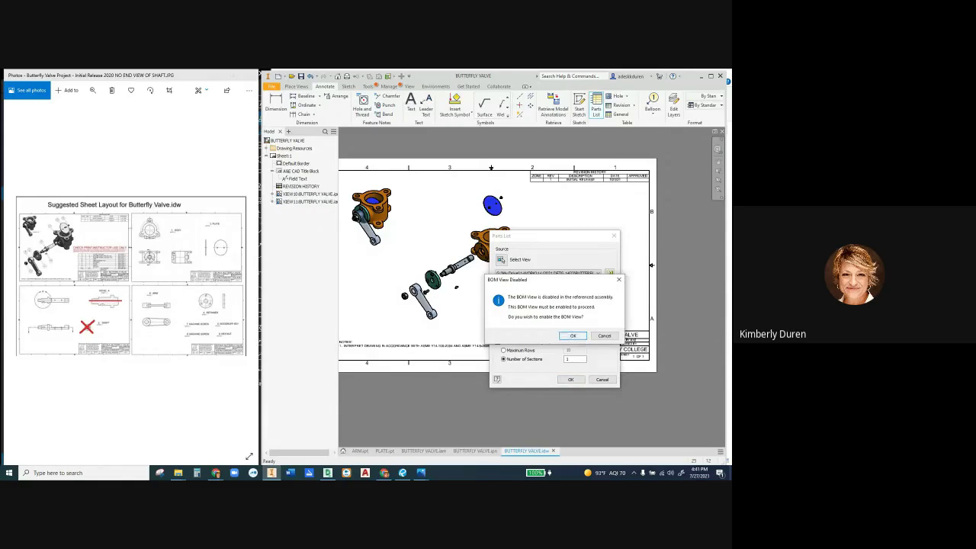
click(573, 335)
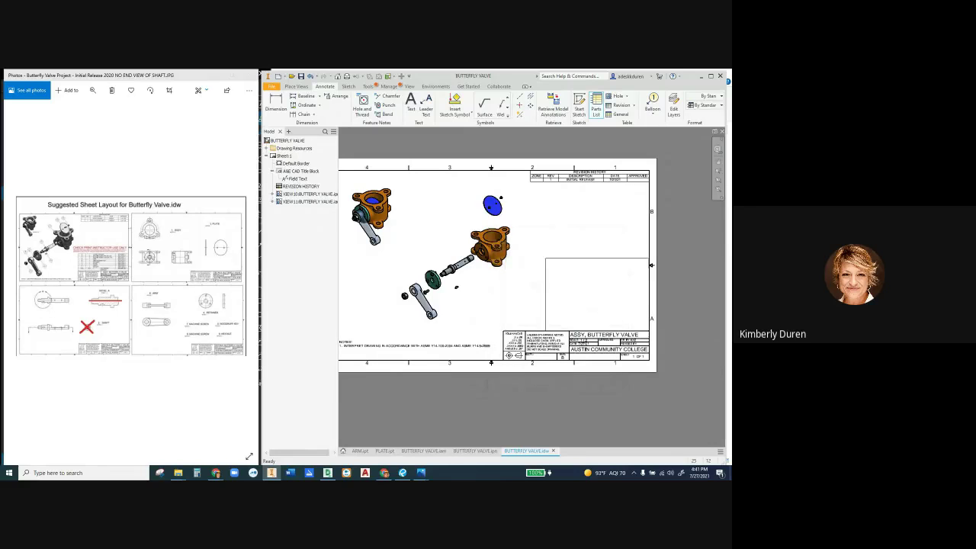
click(649, 330)
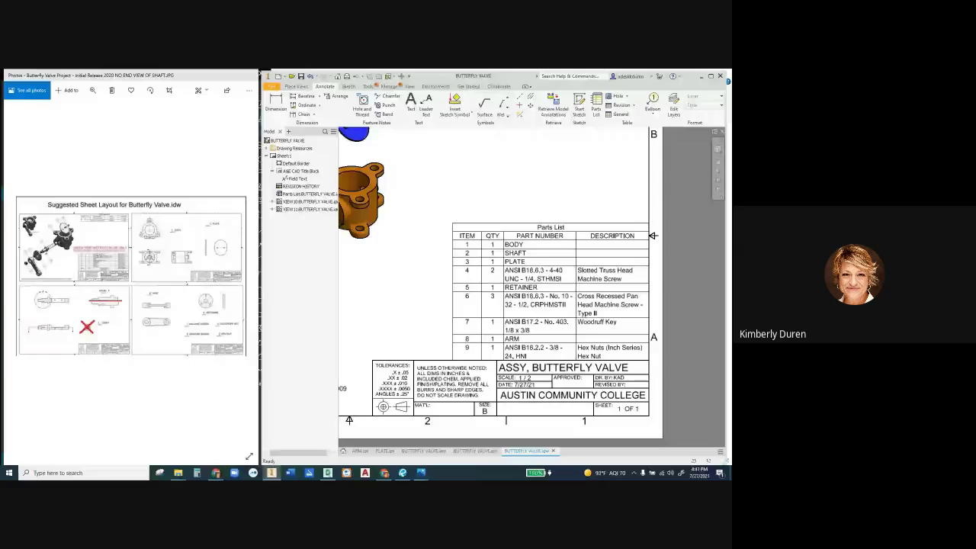
- Title the parts list PARTS LIST, put its heading at the bottom, and have new parts added upward
click(653, 236)
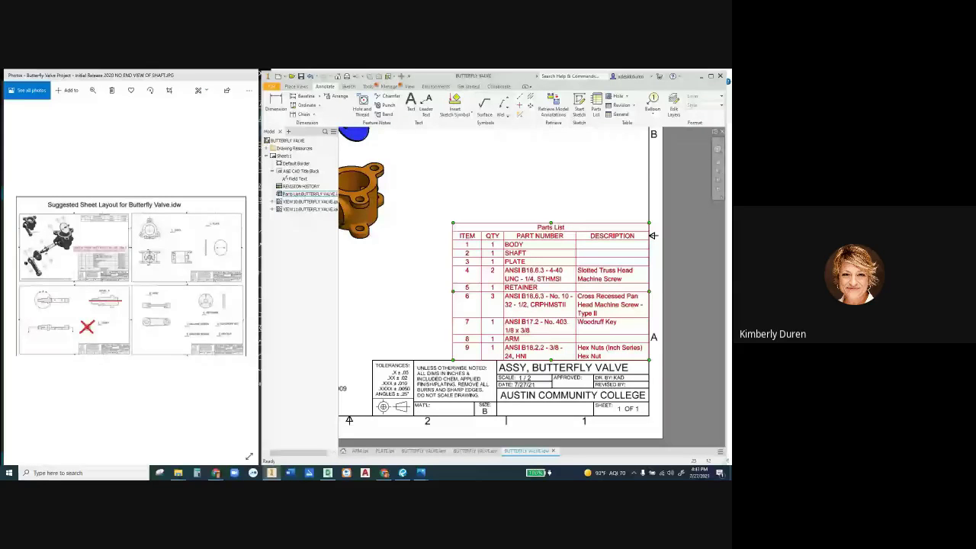
double_click(652, 235)
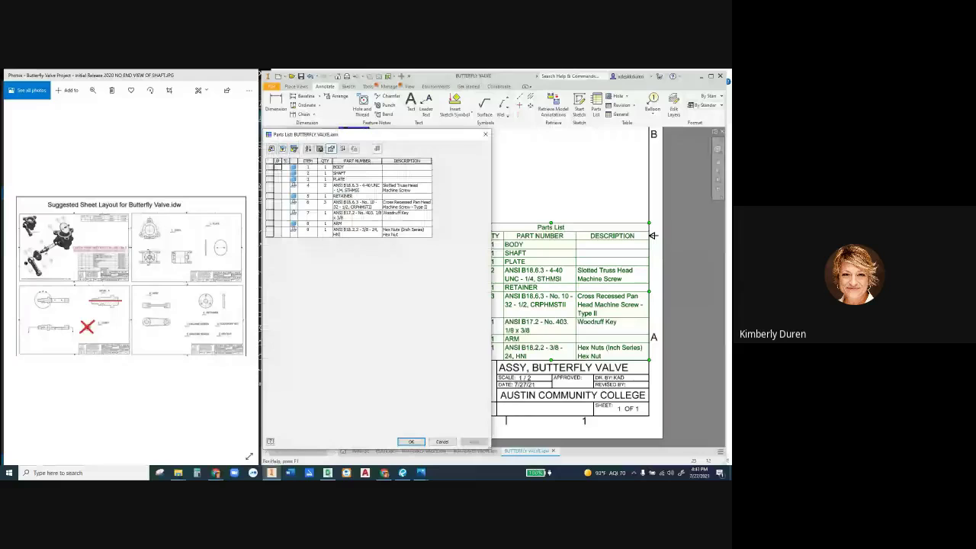
click(331, 149)
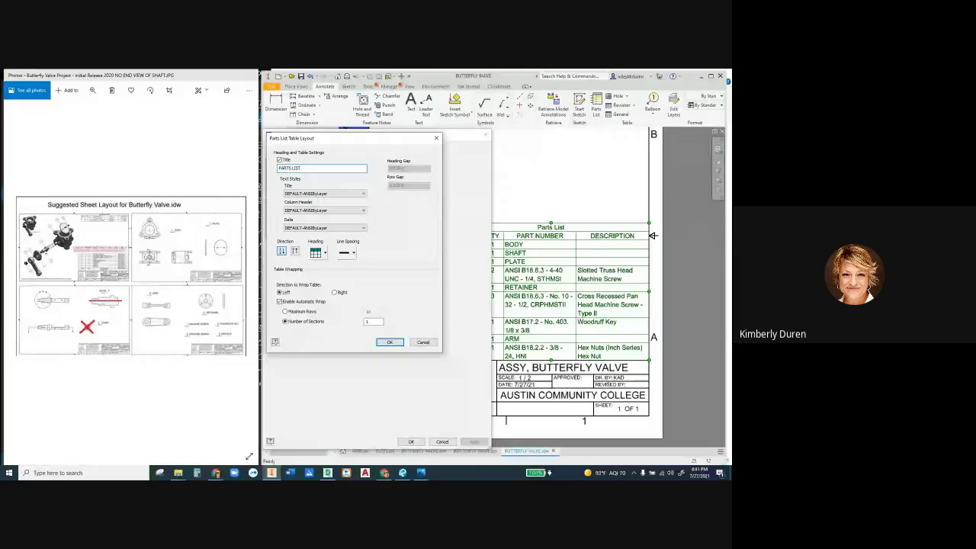
click(325, 252)
click(318, 278)
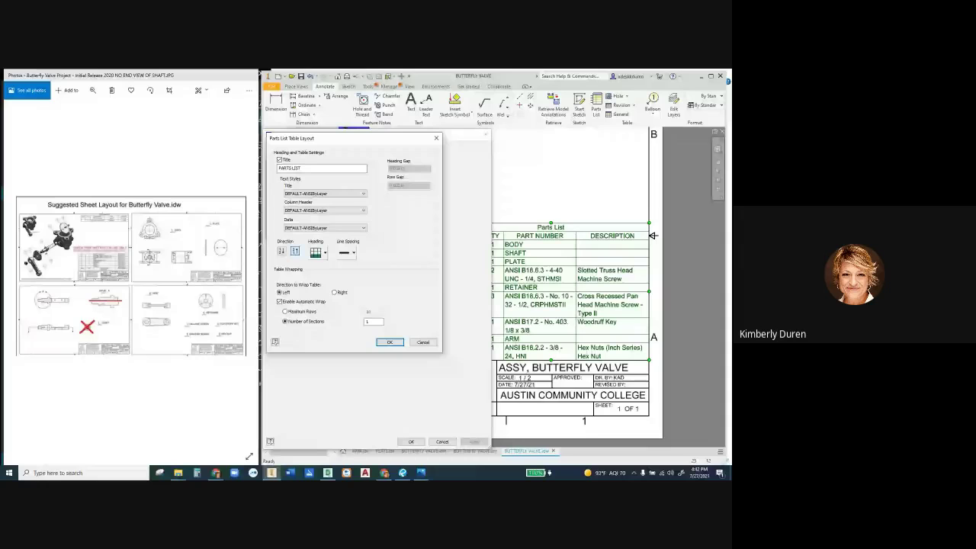
key(Return)
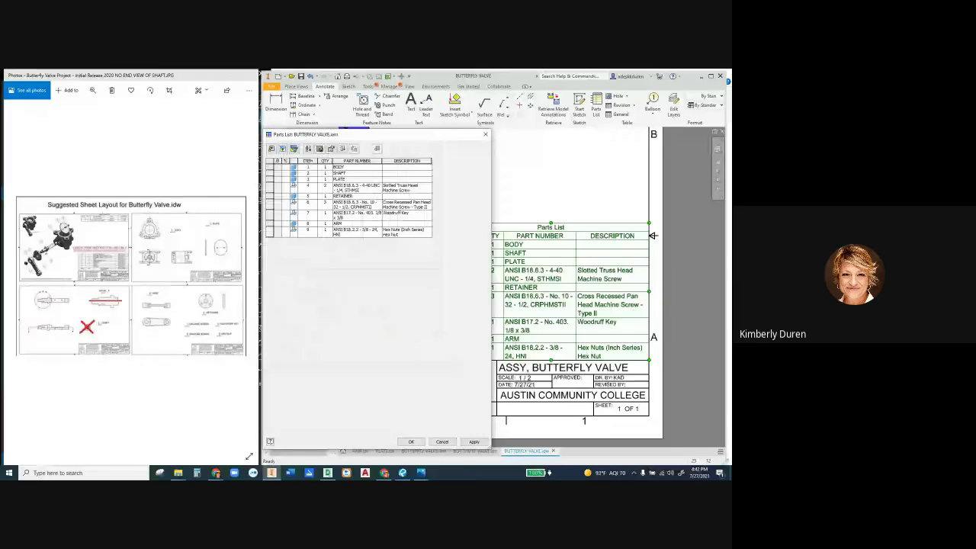
click(473, 441)
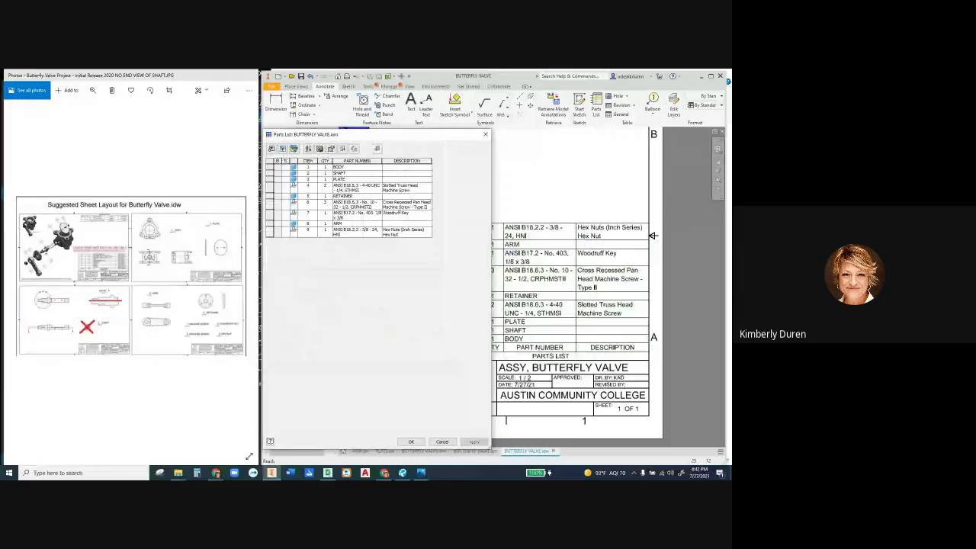
- Enter SEE SH2 as the BODY description in the parts list
drag(373, 134, 350, 125)
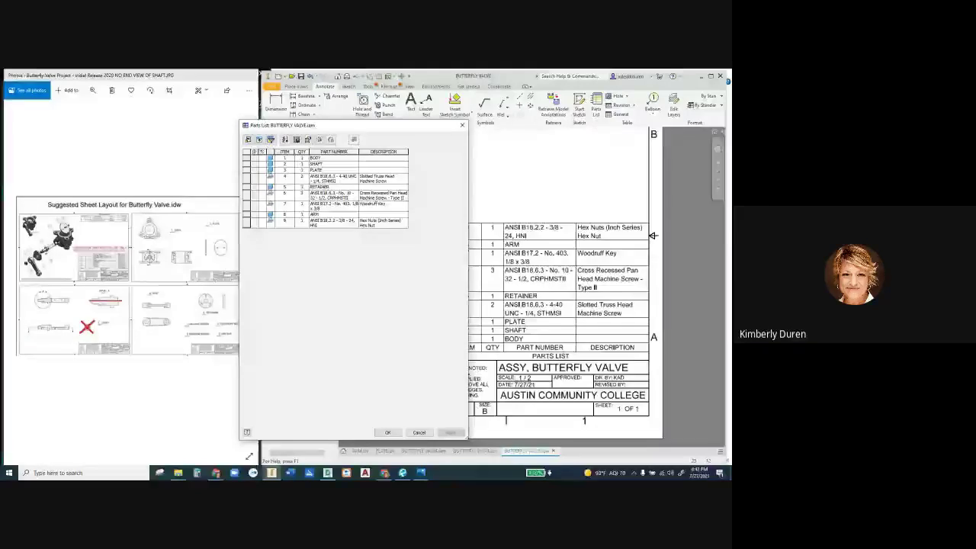
click(382, 158)
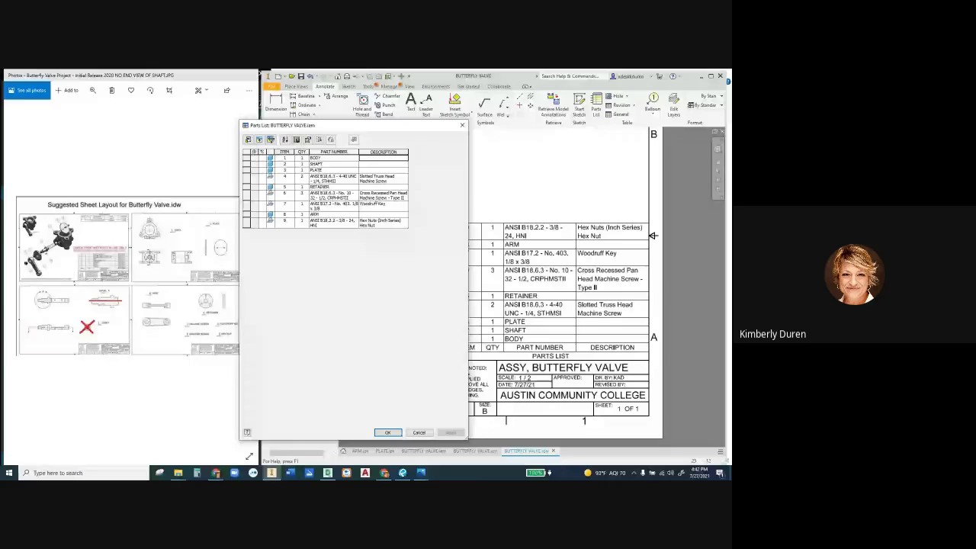
text(SEE SH2)
key(Return)
key(Up)
- Copy the BODY description to the next rows, giving SHAFT the text SEE SH3 and PLATE the text SEE SH2
click(383, 158)
key(ctrl+c)
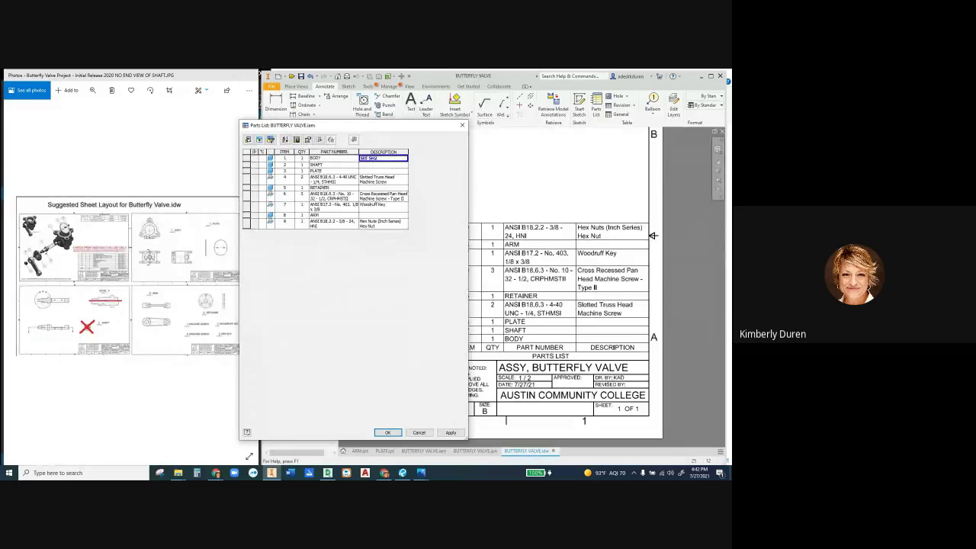
key(Down)
key(ctrl+v)
key(Return)
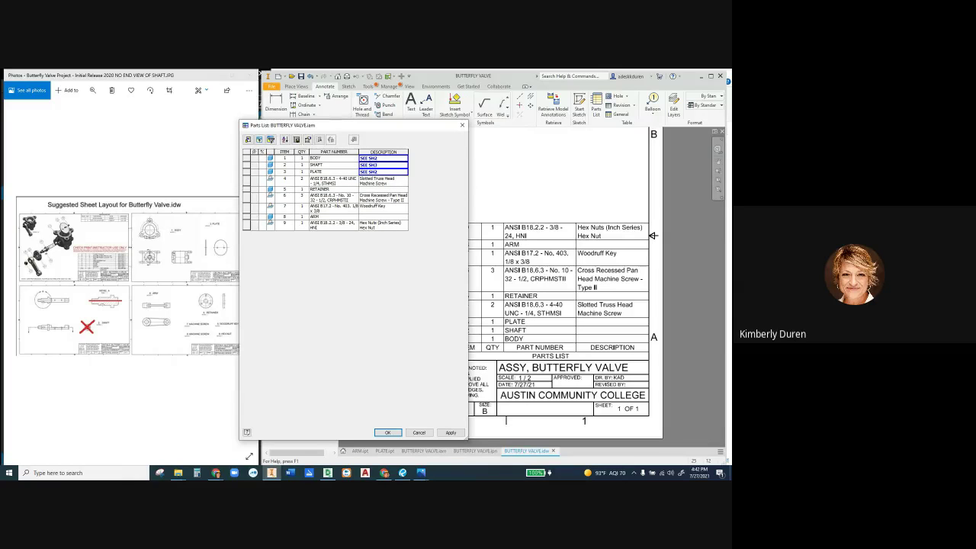
- Replace the description of item 4, the slotted truss head machine screw, with SEE SH4
drag(385, 183, 360, 178)
text(SEE SH4)
key(Return)
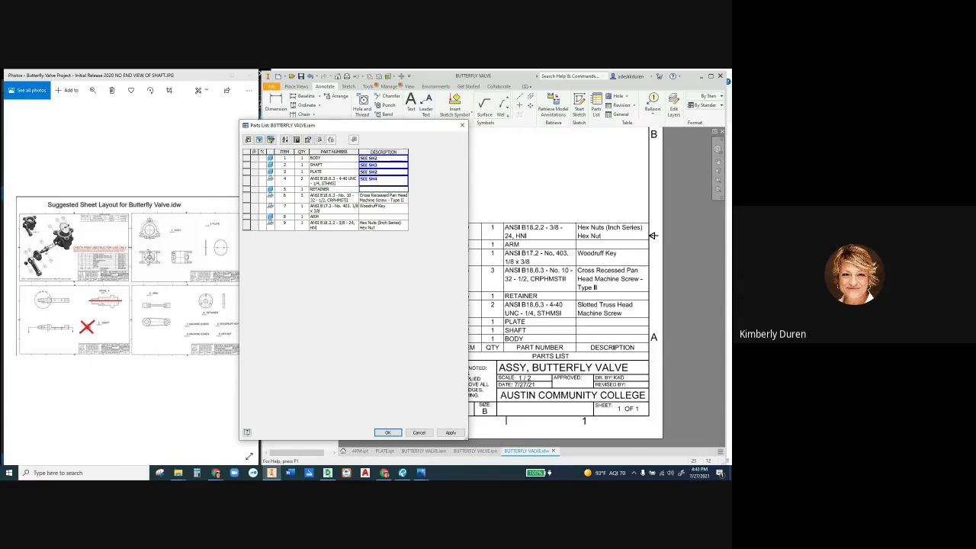
right_click(381, 184)
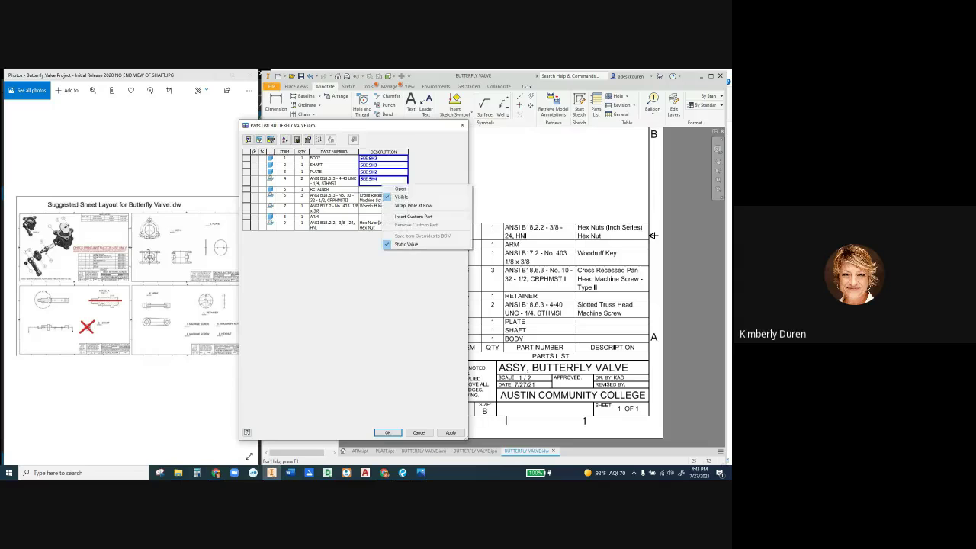
key(Escape)
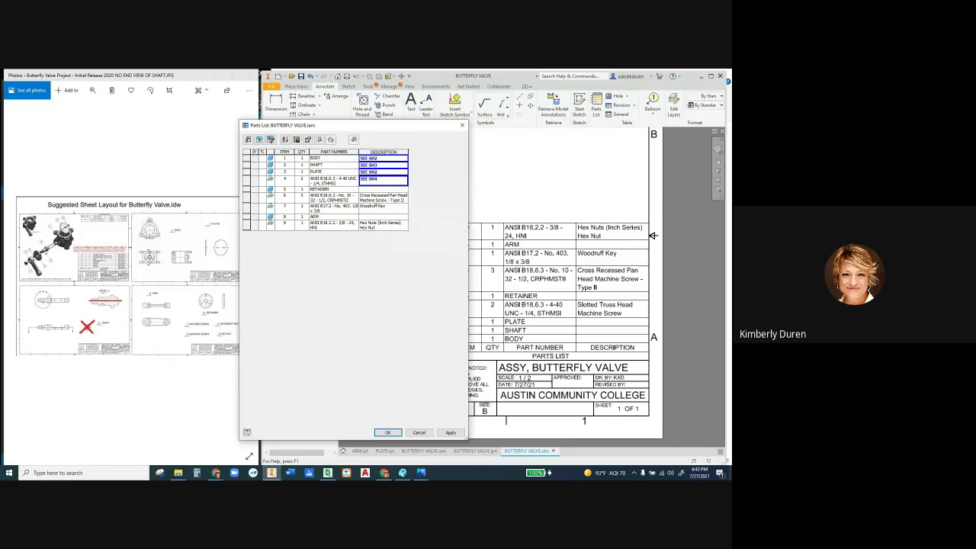
right_click(395, 183)
key(Escape)
- Set the descriptions of parts list items 5 through 9 to SEE SH4 and apply the changes to the drawing
click(385, 189)
text(SEE SH4)
click(389, 200)
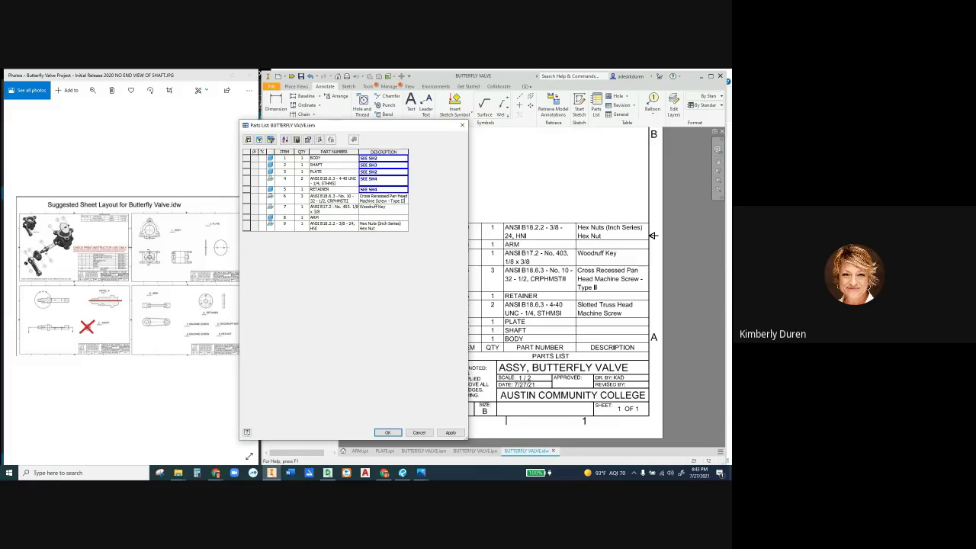
click(383, 209)
text(SEE SH4)
click(383, 217)
text(SEE SH4)
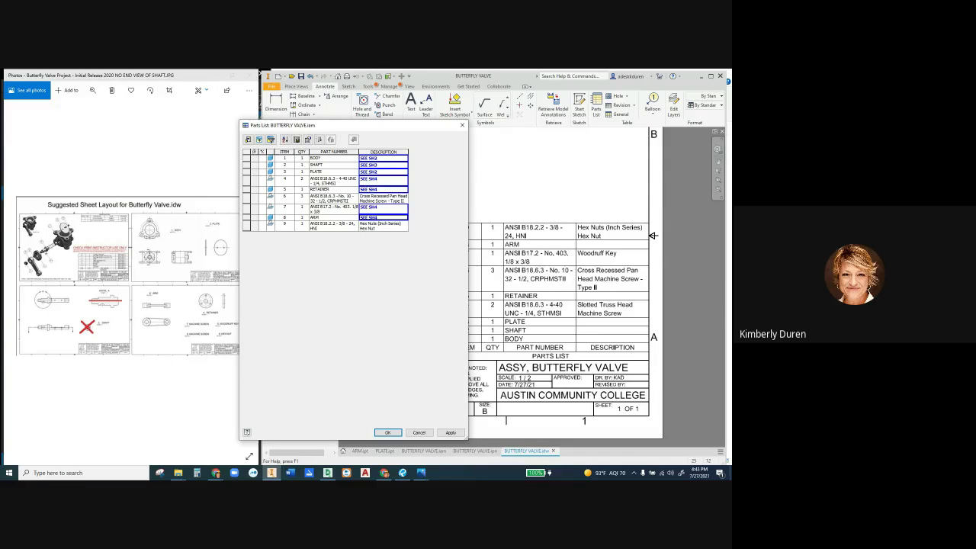
key(Down)
text(SEE SH4)
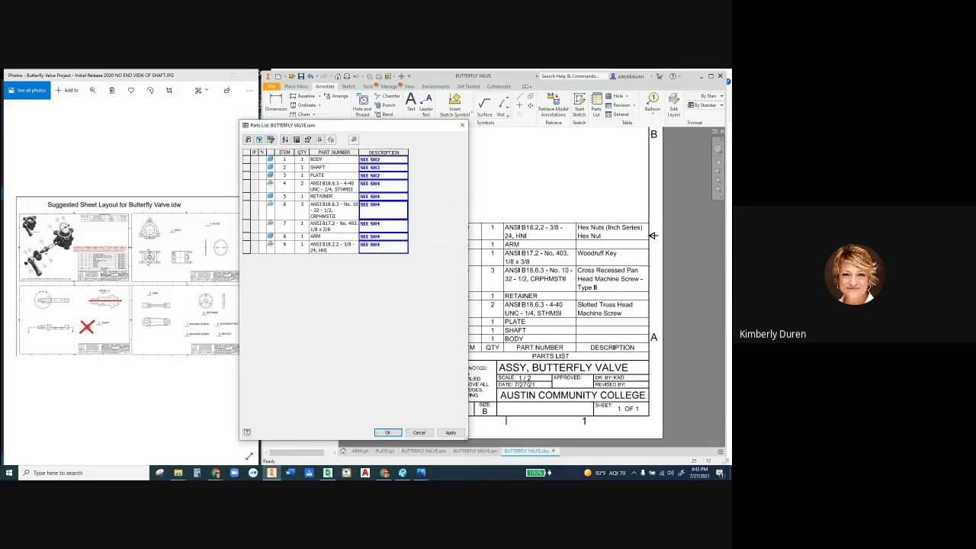
click(451, 432)
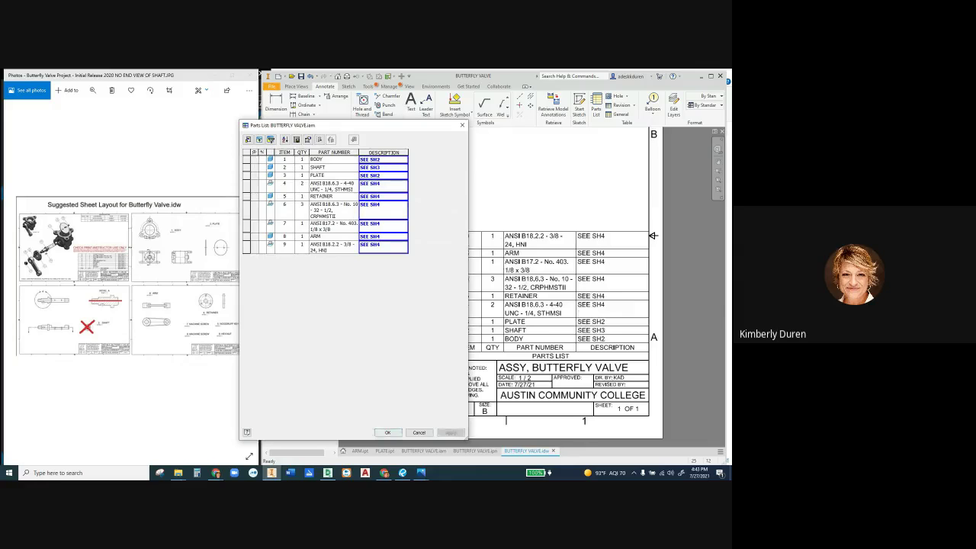
key(Return)
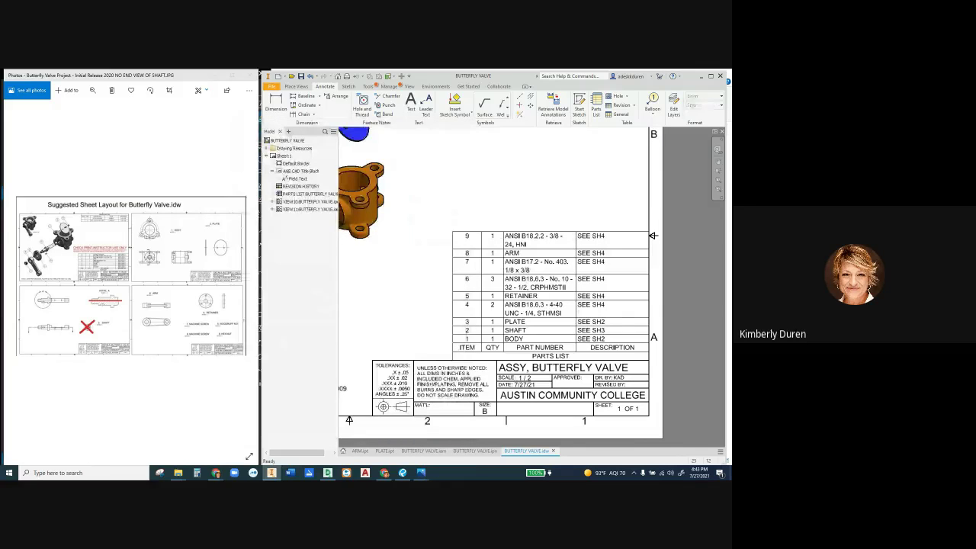
scroll(653, 235, up, 2)
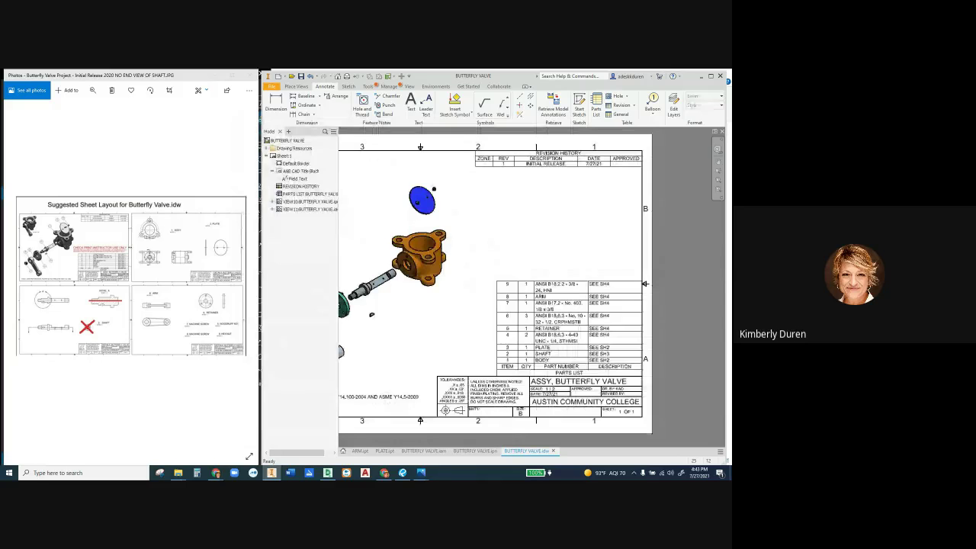
click(645, 284)
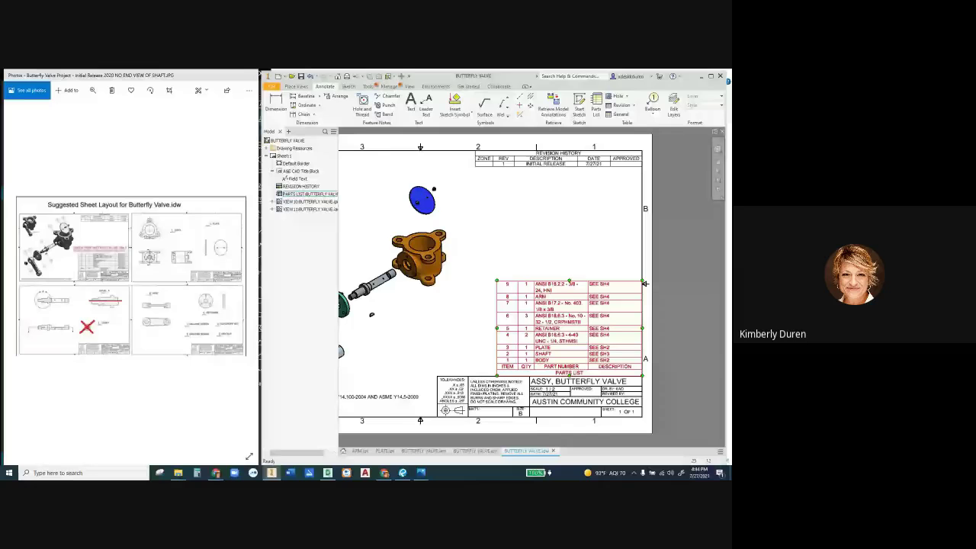
key(Escape)
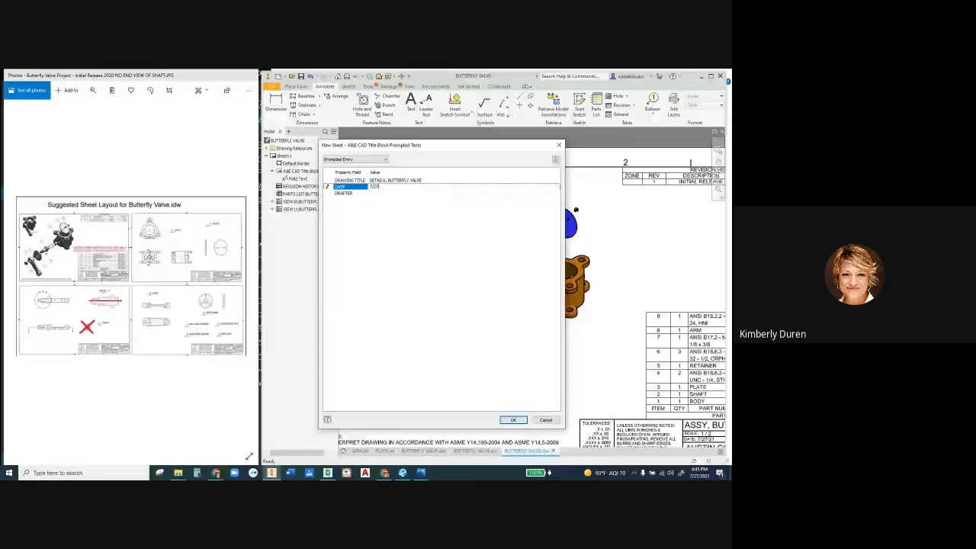
- Complete the new detail sheet's title block with the date 7/27/21 and the drafter's initials, and create the sheet
text(/21)
key(Return)
text(KAD)
key(Return)
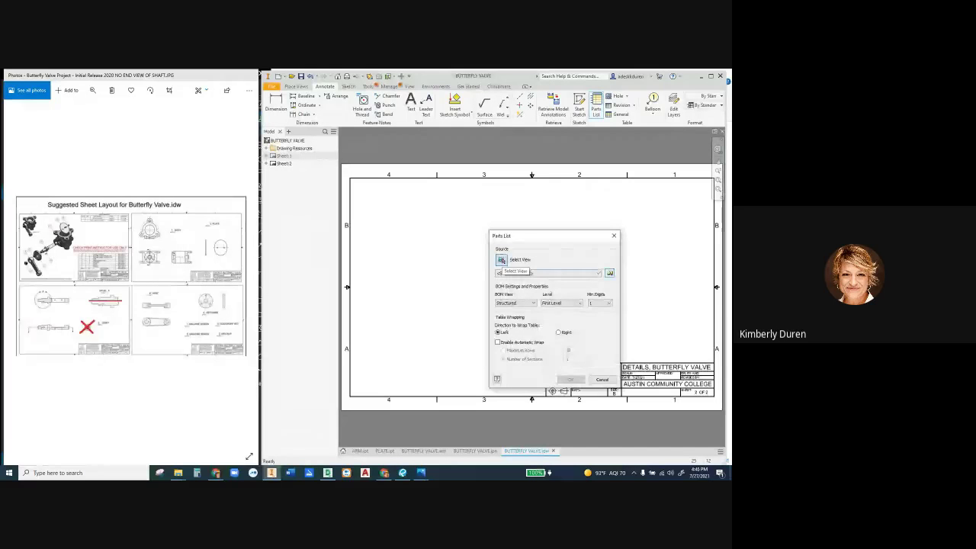
- Abandon inserting a new parts list and paste the assembly sheet's parts list onto Sheet 2 above the title block
key(Escape)
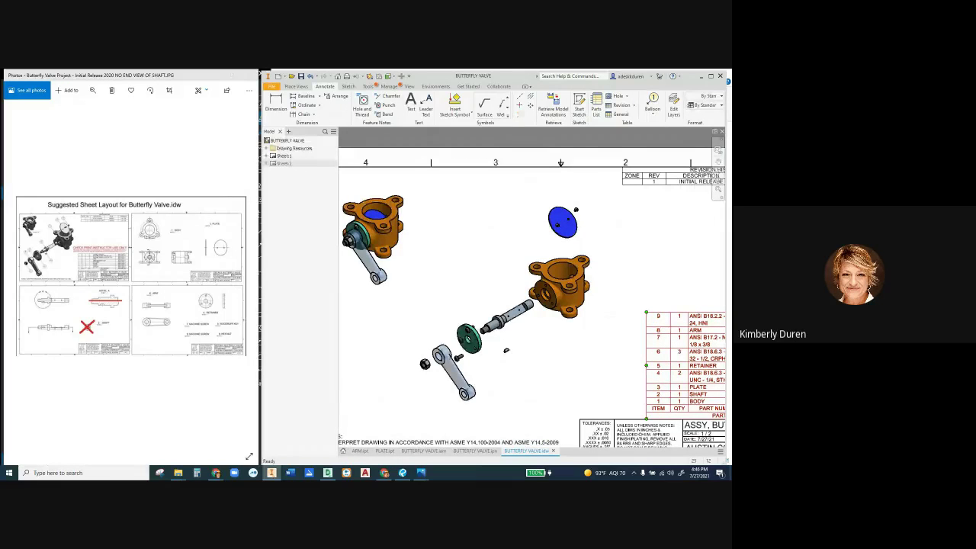
double_click(284, 163)
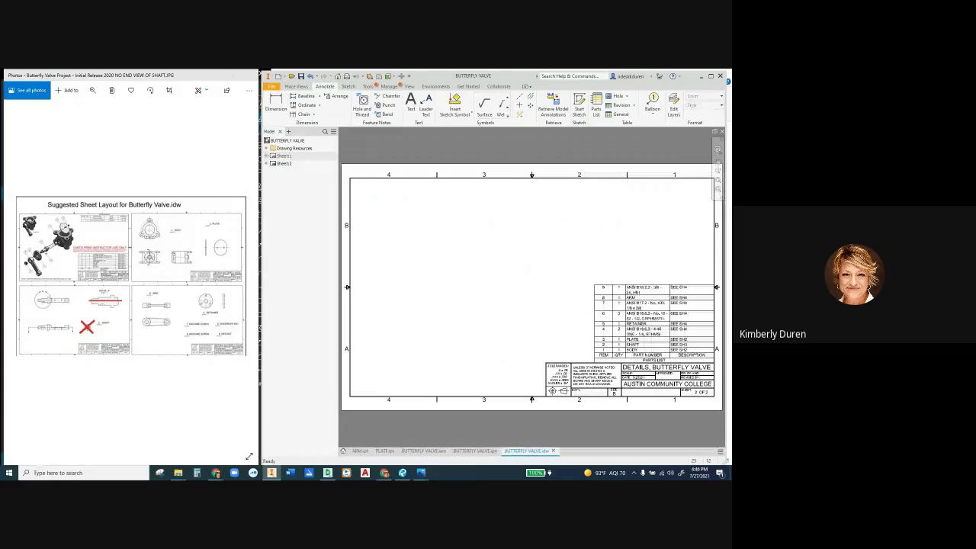
click(653, 363)
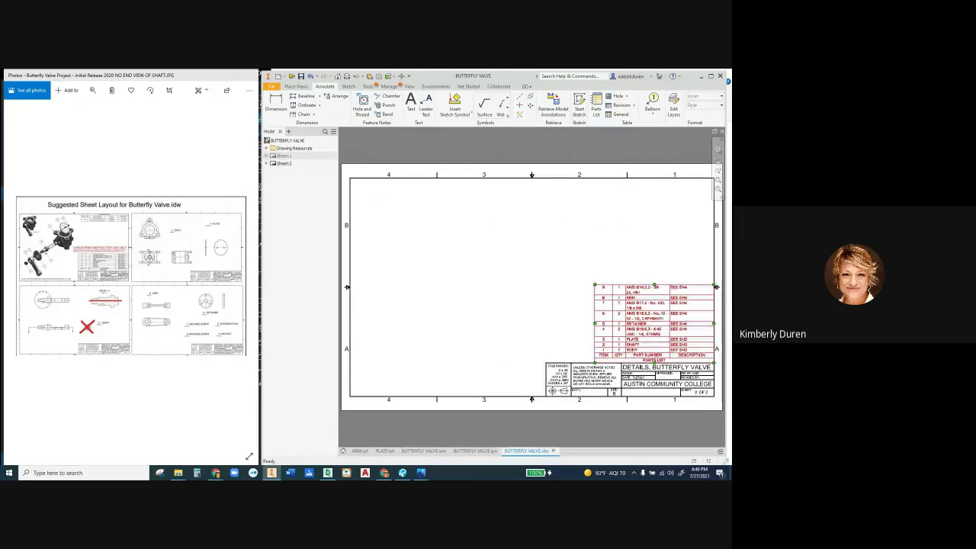
key(Escape)
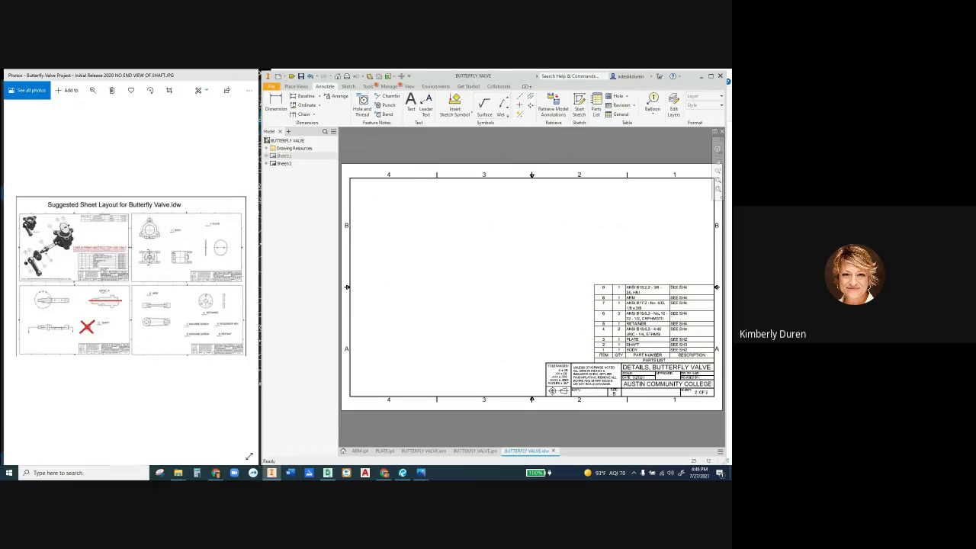
- Start another new sheet and open the clipboard history for its title block's date field
right_click(463, 222)
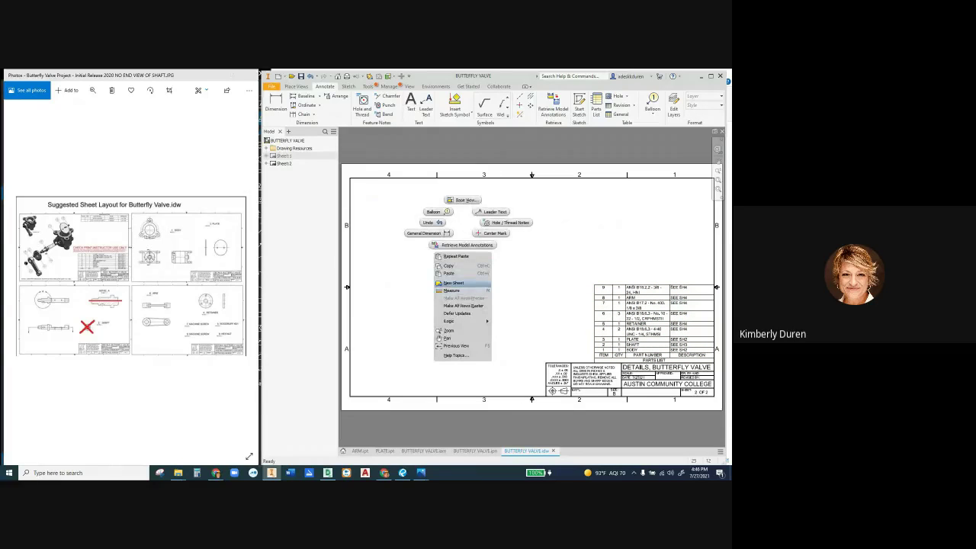
click(453, 283)
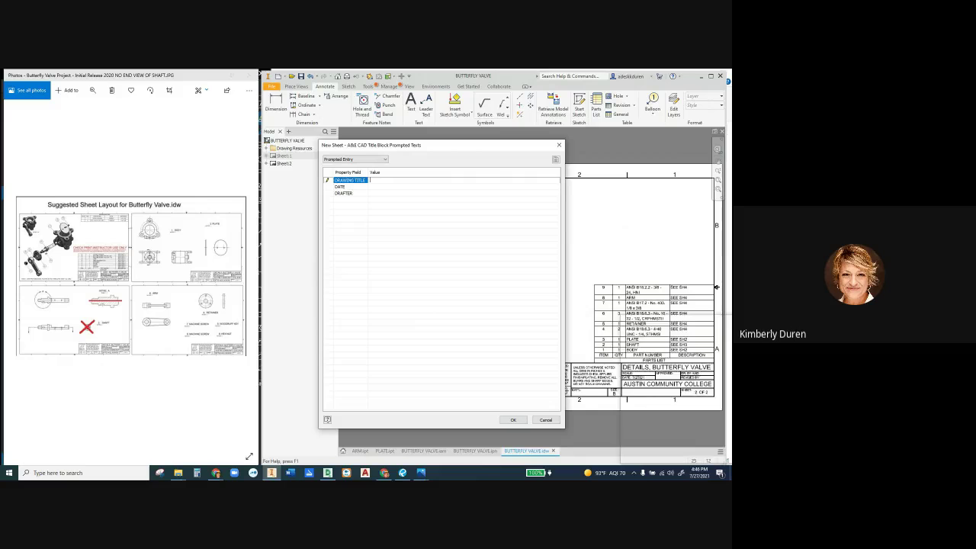
key(super+v)
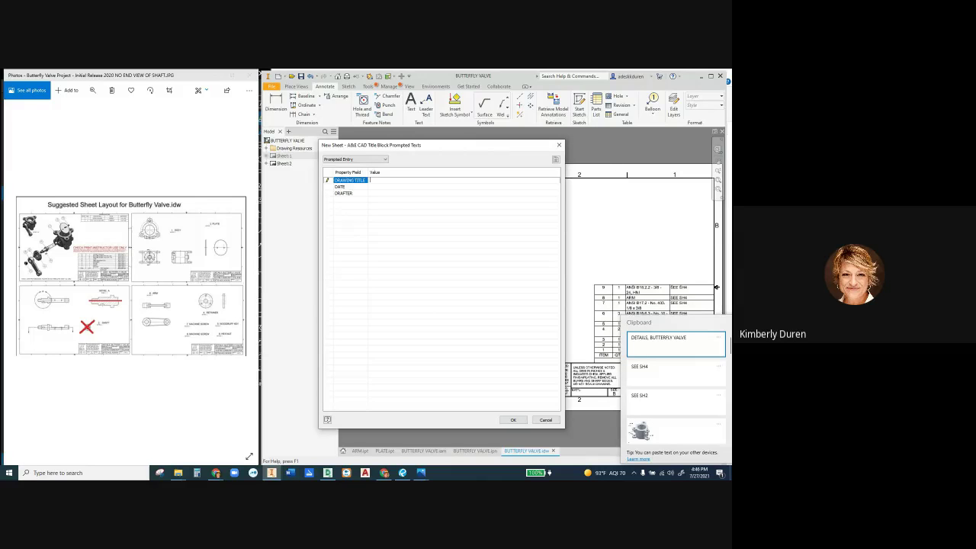
key(super)
click(371, 187)
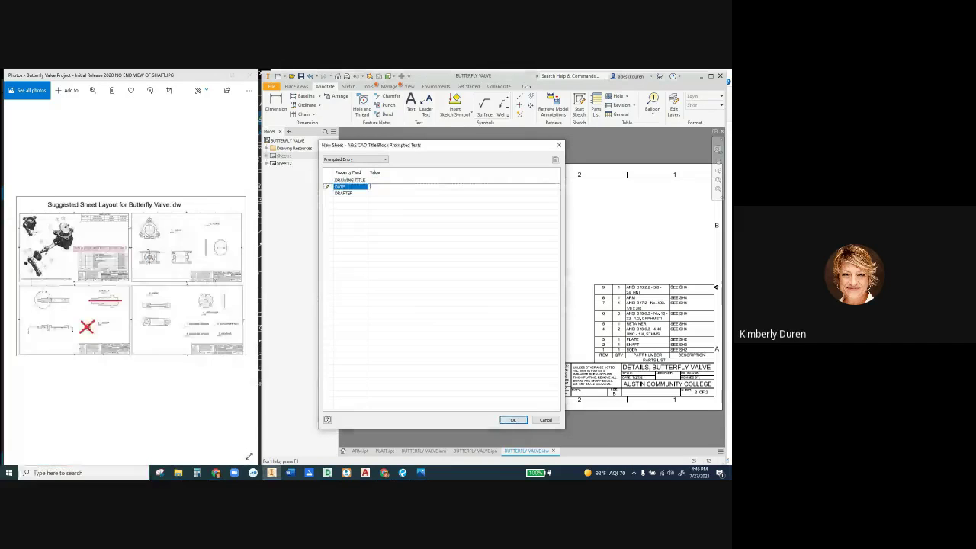
key(super+v)
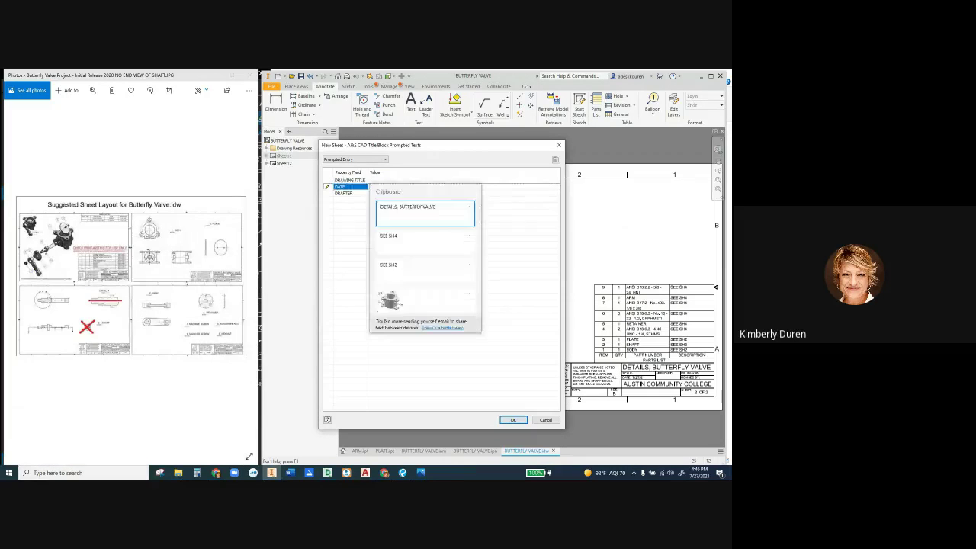
- Delete the old image entries and the SEE SH2 entry from the clipboard history
key(Down)
key(Down)
key(Down)
key(Down)
key(Down)
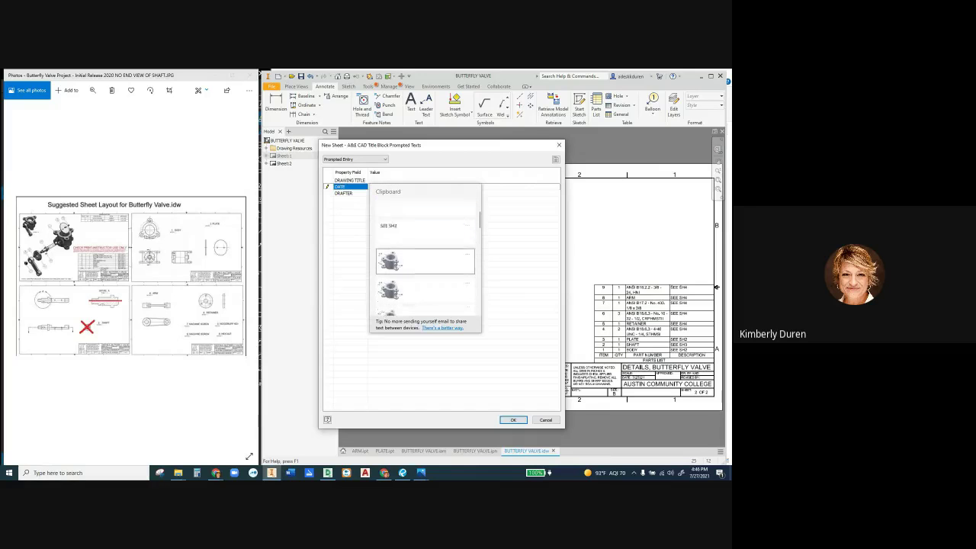
key(Up)
key(Up)
key(Up)
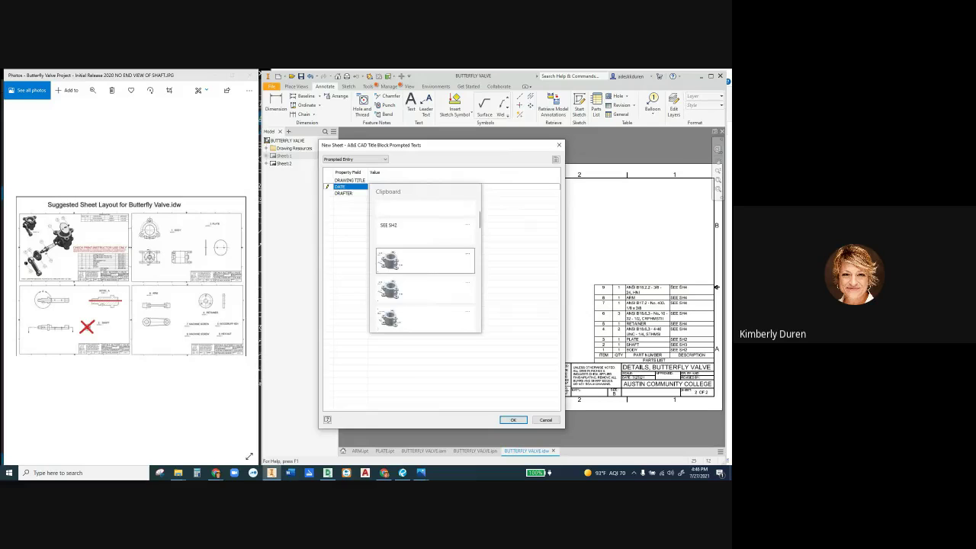
click(467, 254)
click(448, 268)
click(467, 253)
click(448, 267)
key(Return)
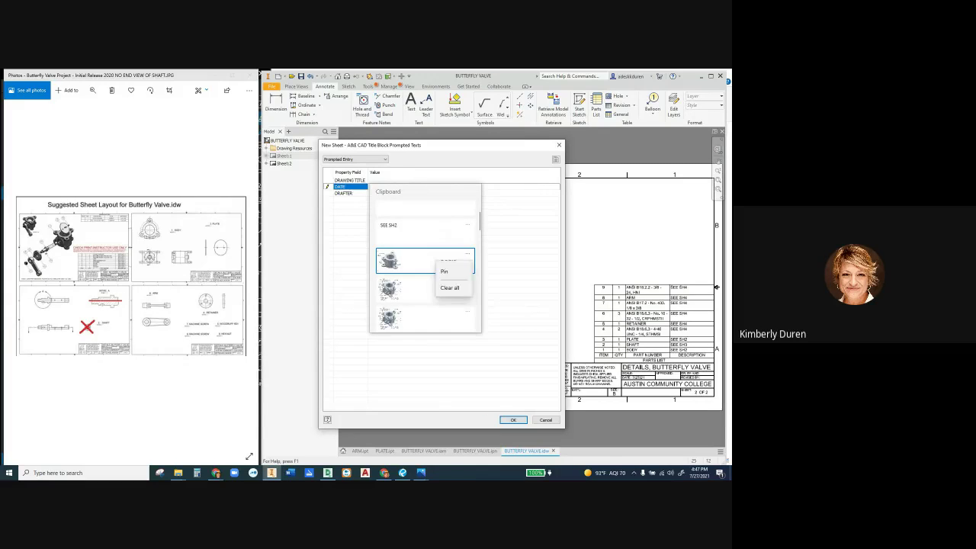
key(Return)
key(Return)
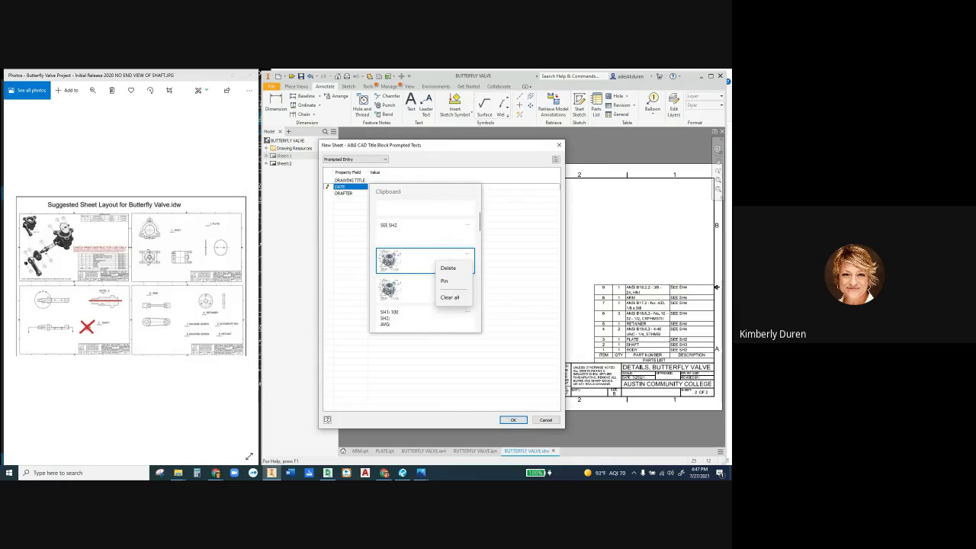
key(Return)
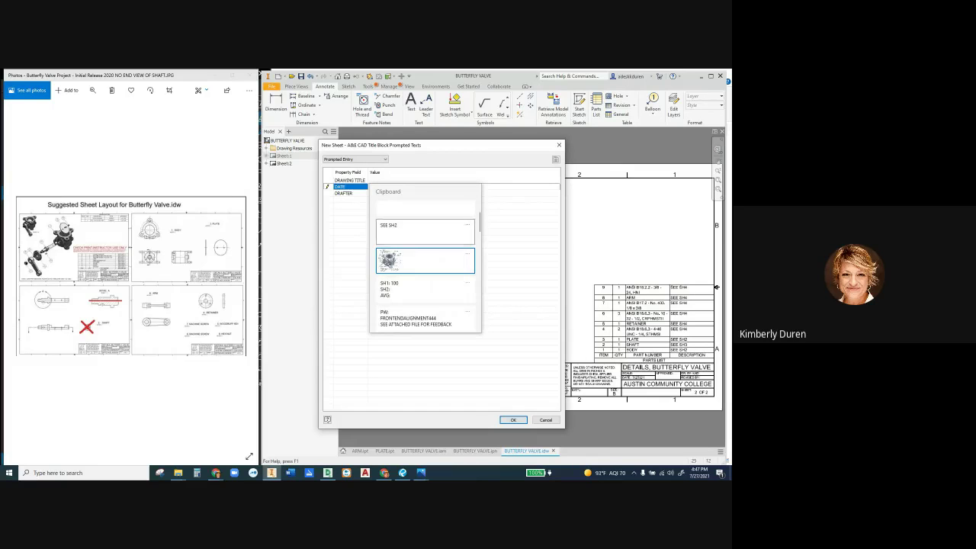
click(467, 225)
key(Return)
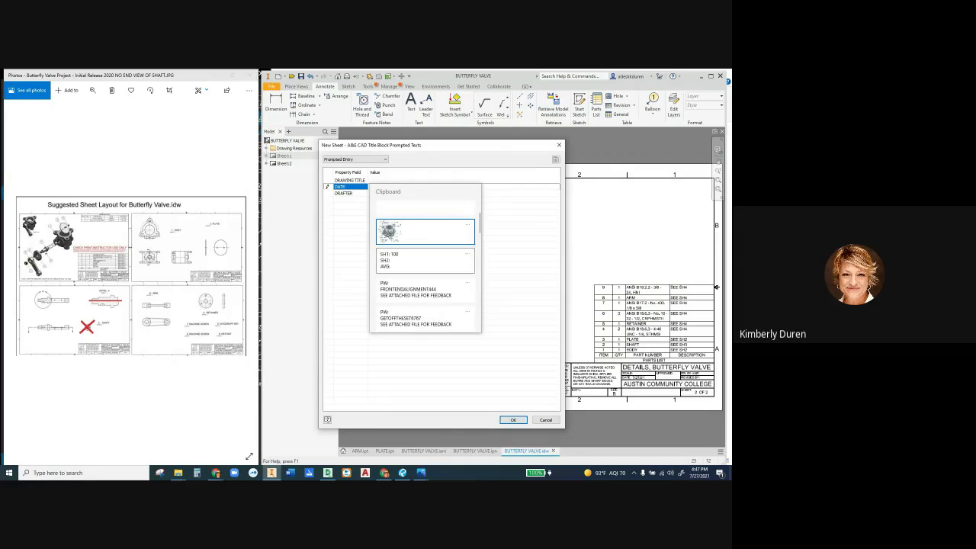
key(Return)
key(Return)
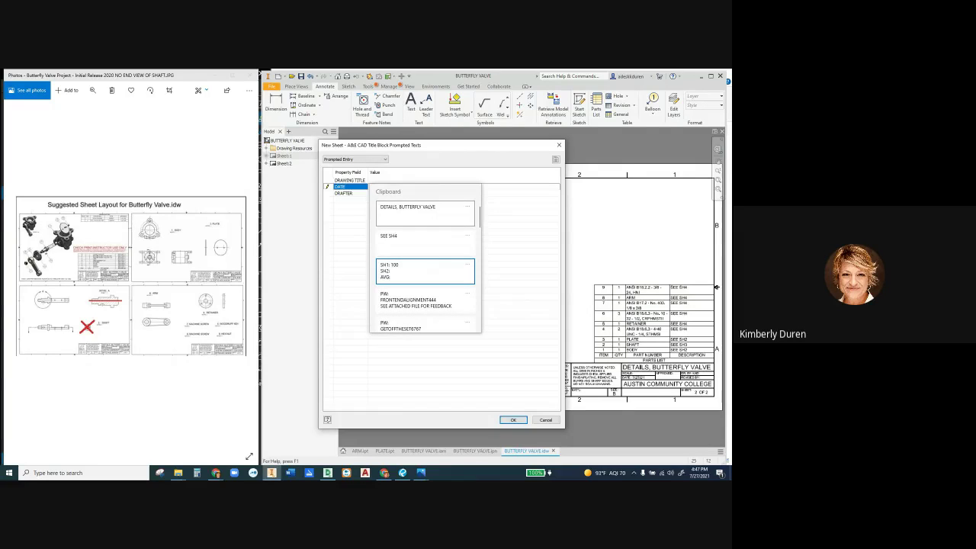
- Paste DETAILS, BUTTERFLY VALVE into the date field, enter the drafter's initials, and create the sheet
click(424, 213)
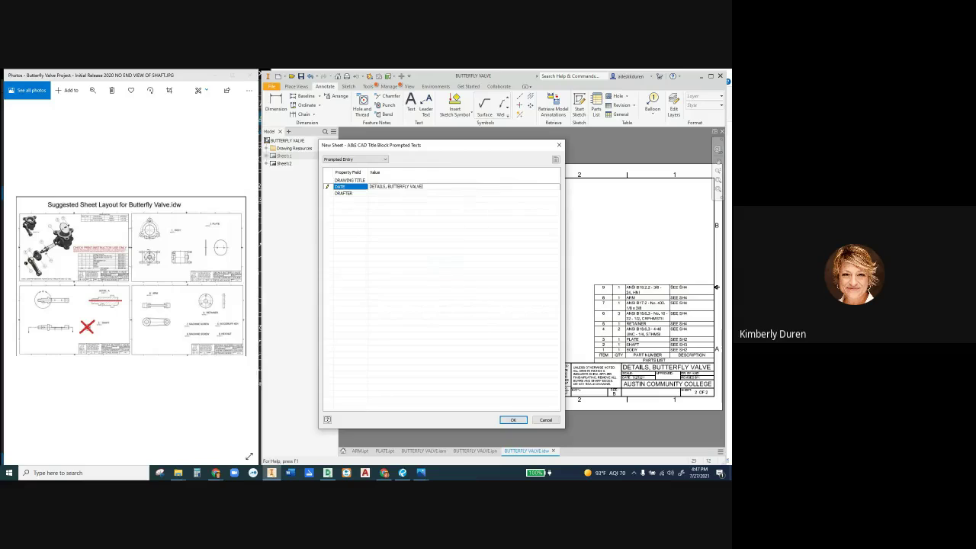
click(370, 193)
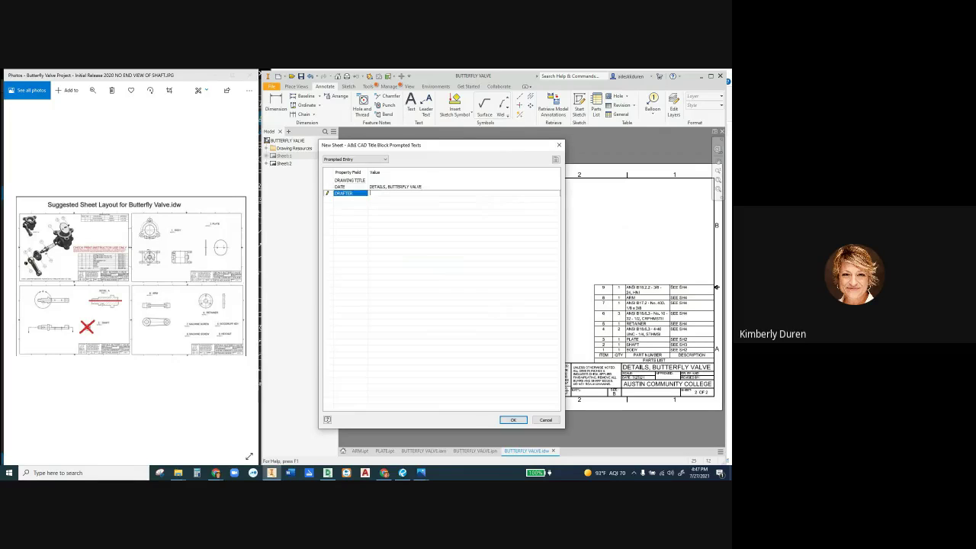
text(KAD)
key(Return)
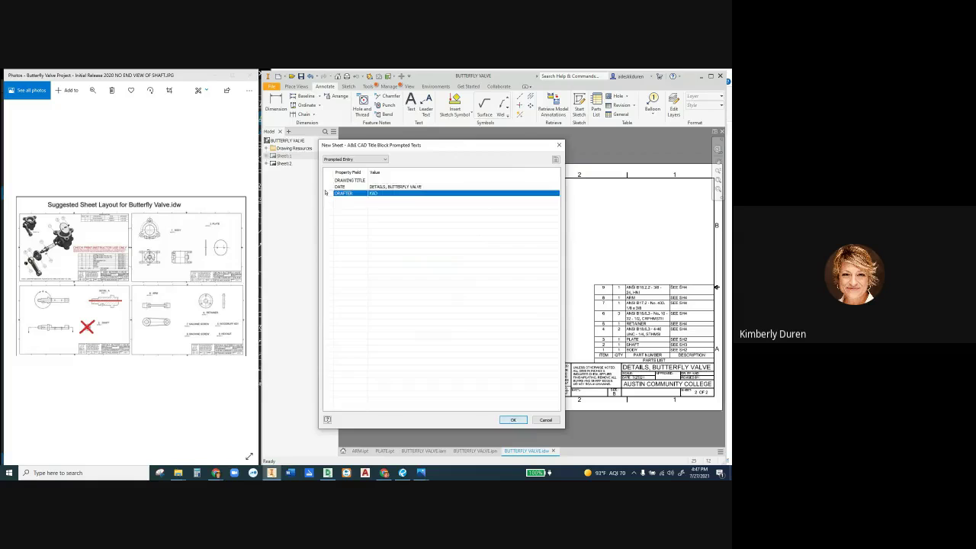
key(Return)
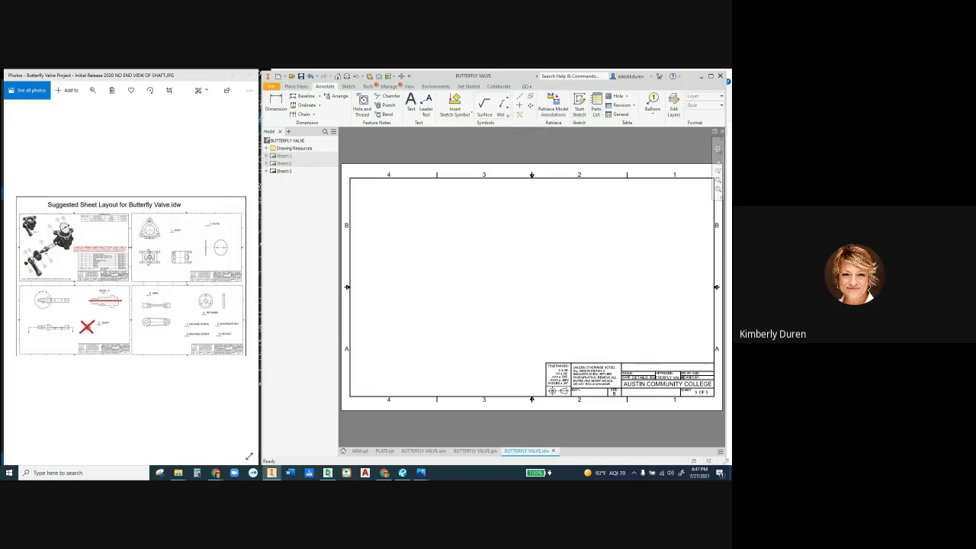
- Copy the parts list from Sheet 2 and paste it onto Sheet 3 above the title block
click(283, 163)
double_click(283, 163)
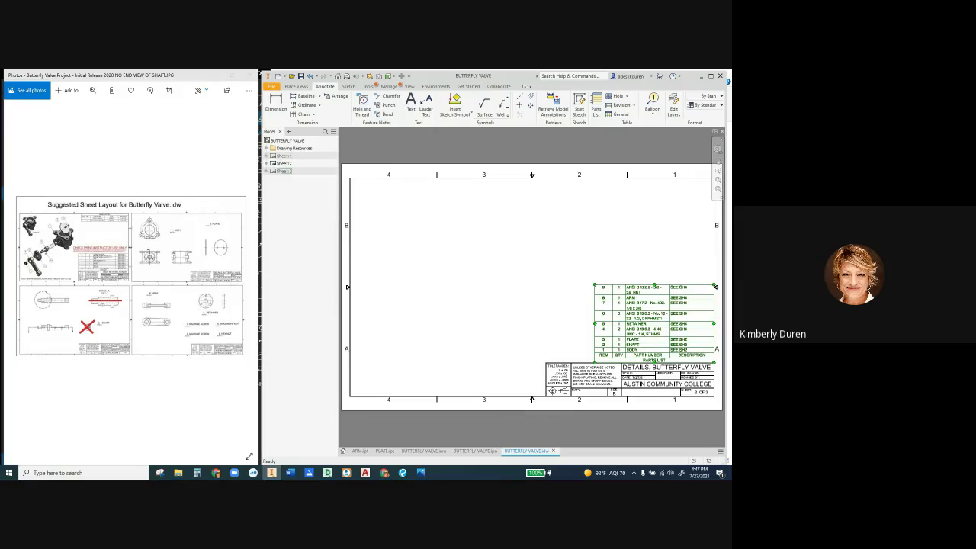
double_click(284, 171)
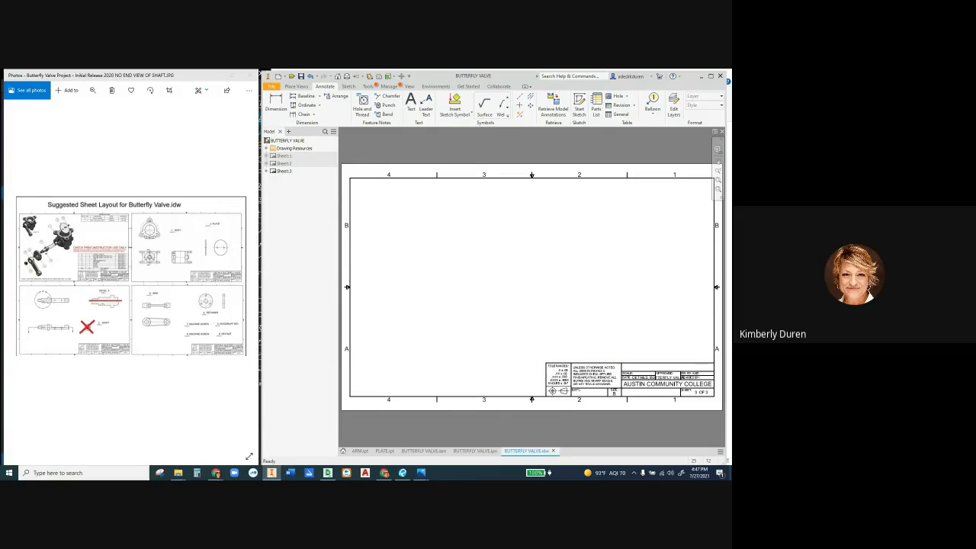
key(ctrl+v)
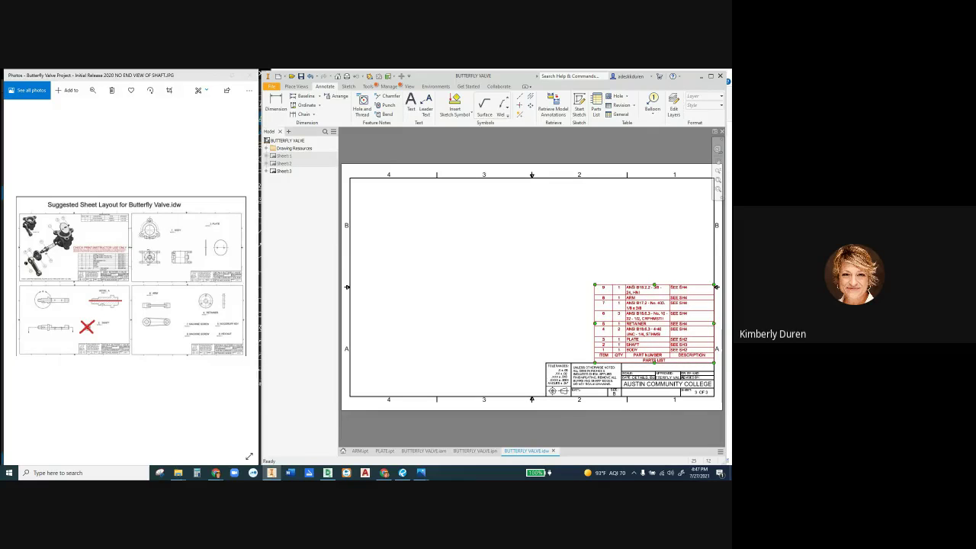
key(Escape)
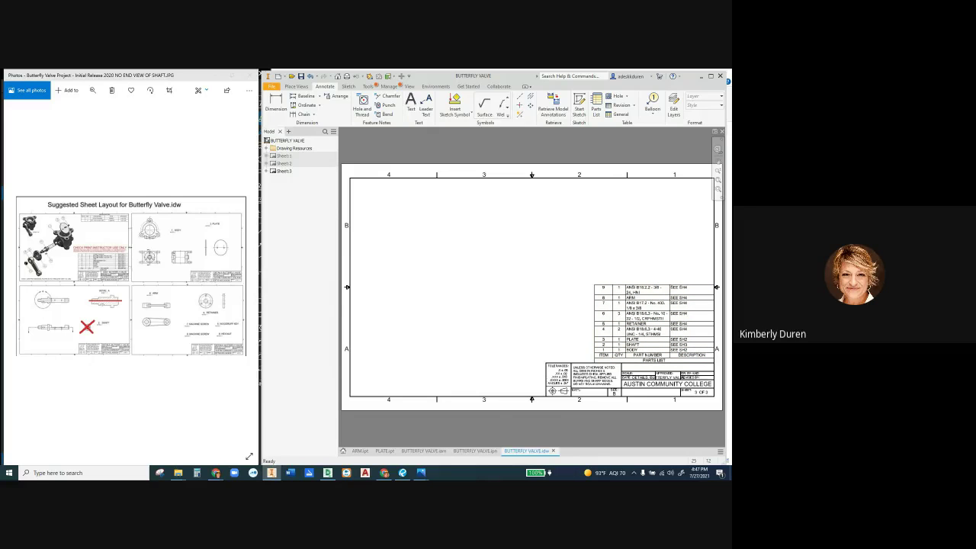
- Create a new sheet with the drawing title DETAILS, BUTTERFLY VALVE, the date 7/27/21 and the drafter's initials in its title block
right_click(408, 212)
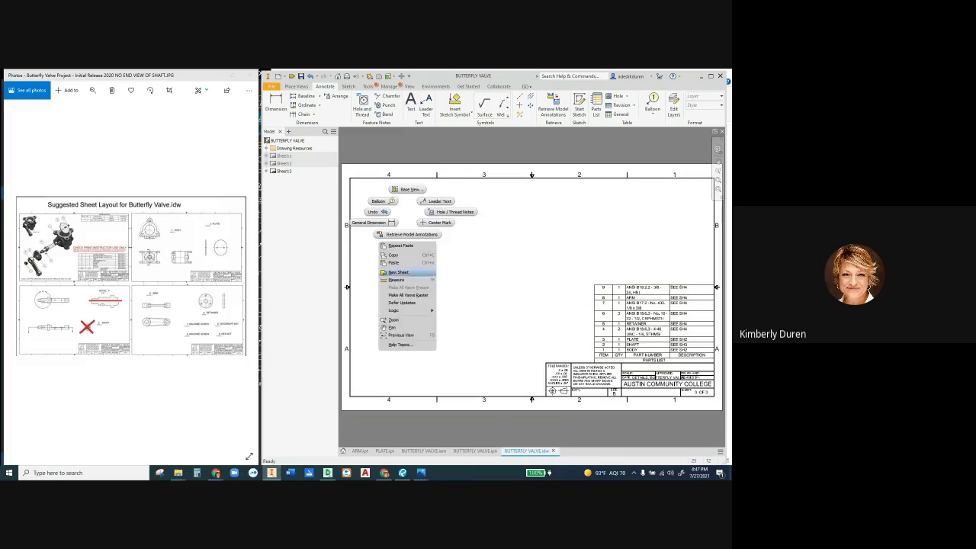
click(397, 272)
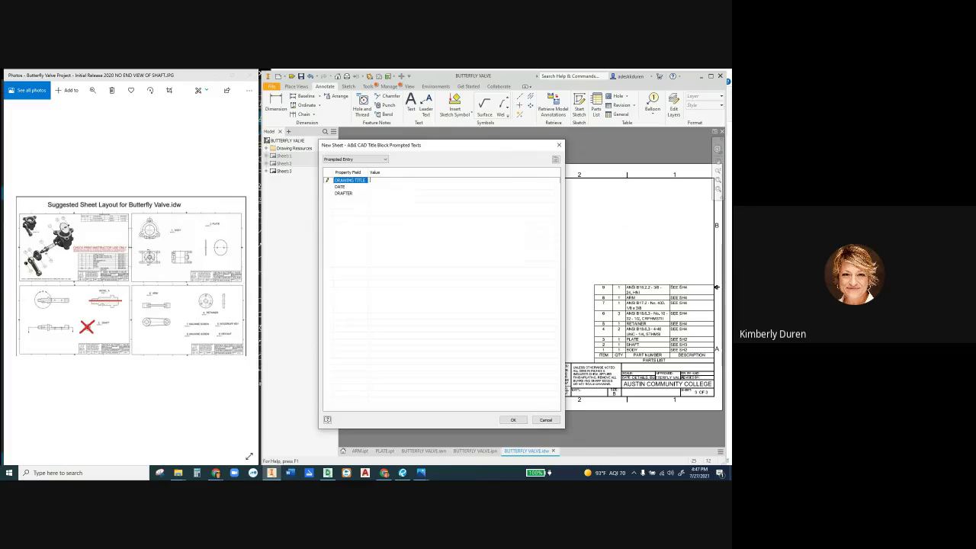
key(super+v)
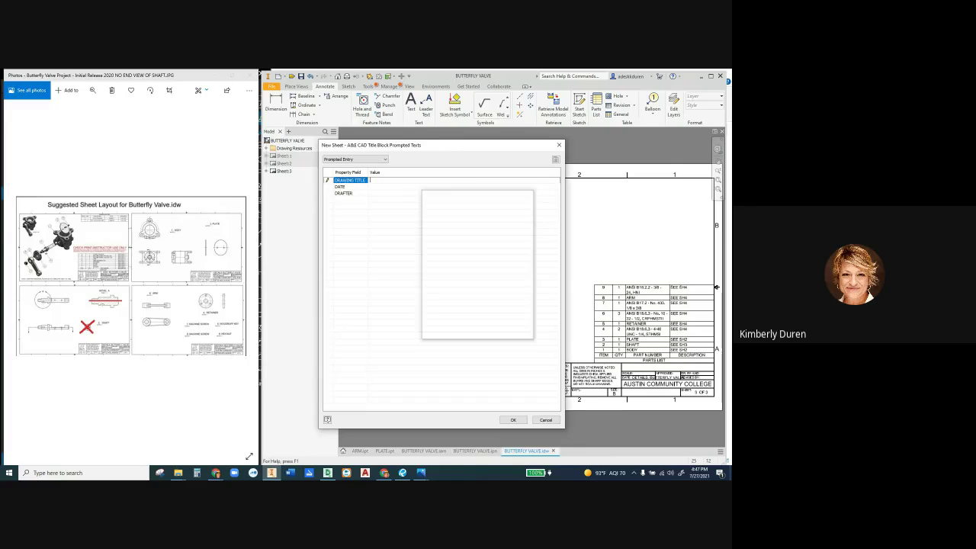
key(Return)
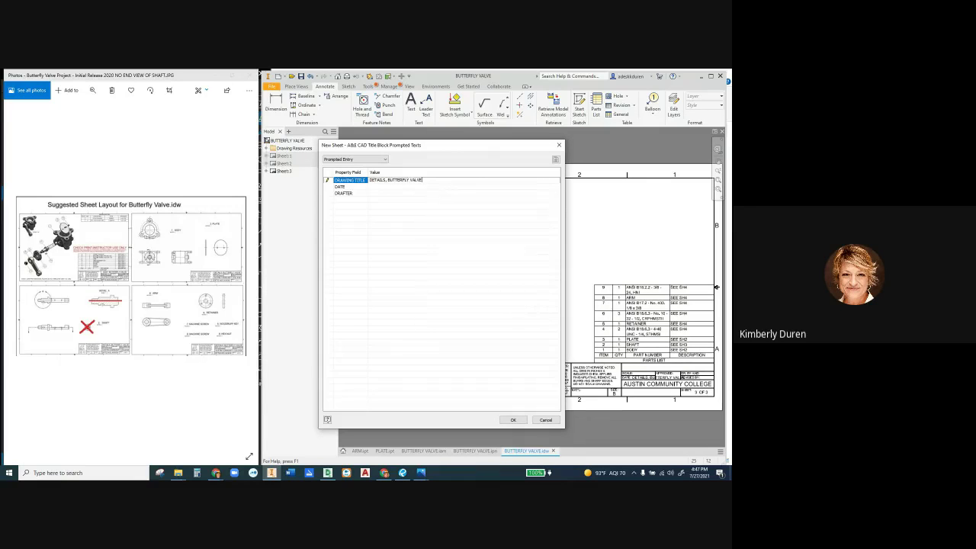
click(389, 187)
text(7/27/21)
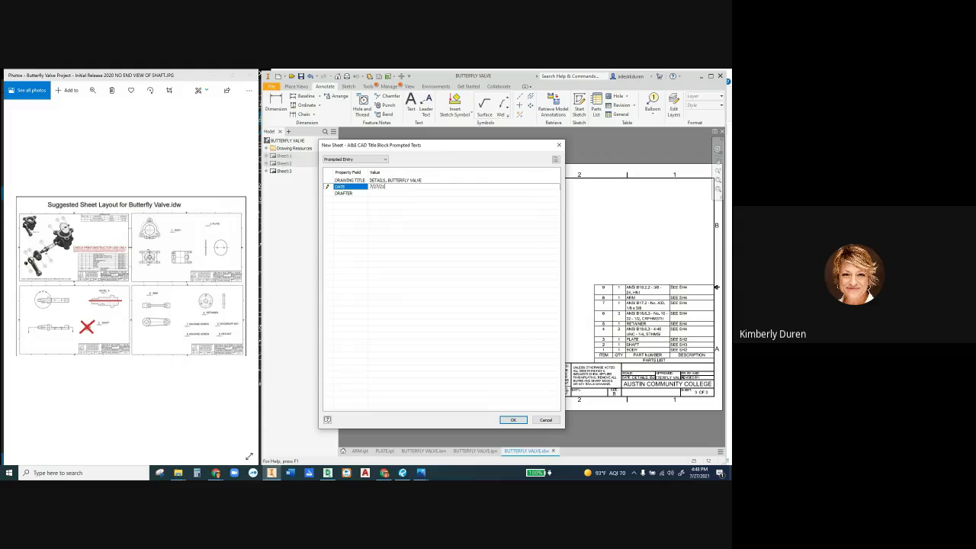
click(374, 193)
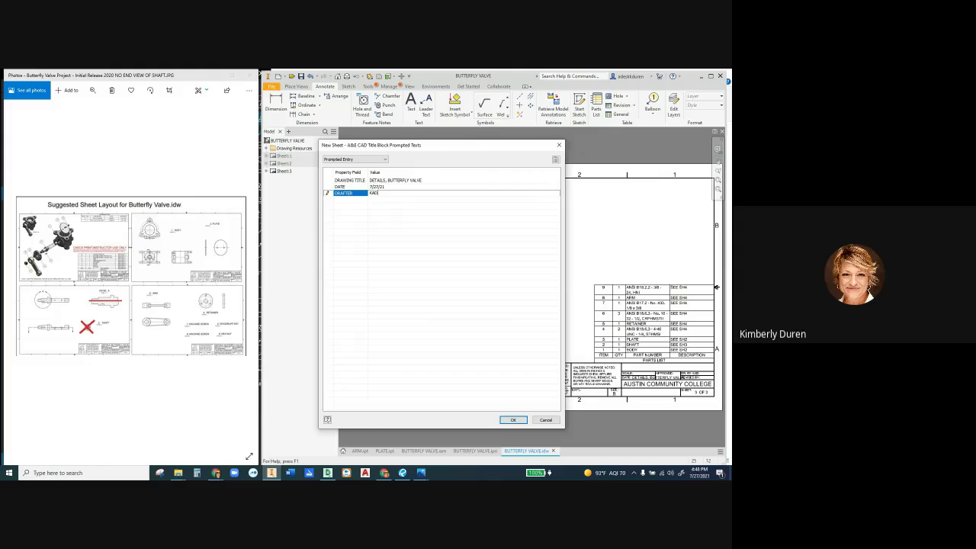
key(Return)
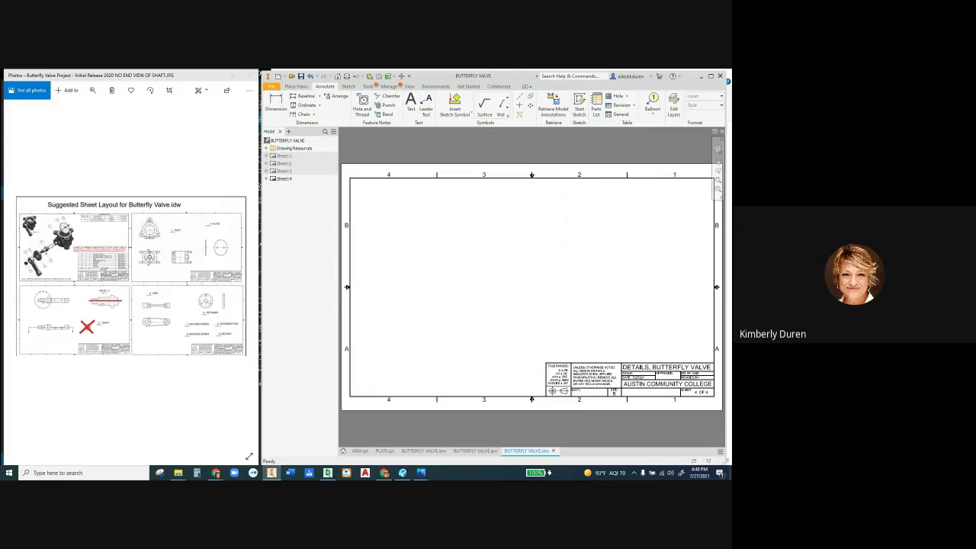
- Copy the parts list from Sheet 3 and paste it onto Sheet 4 above the title block
click(284, 171)
click(714, 286)
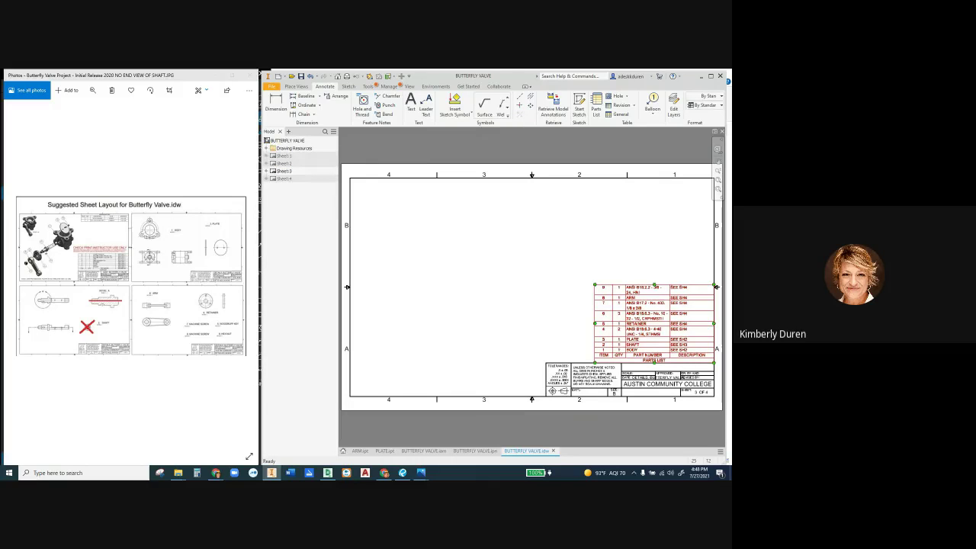
double_click(284, 179)
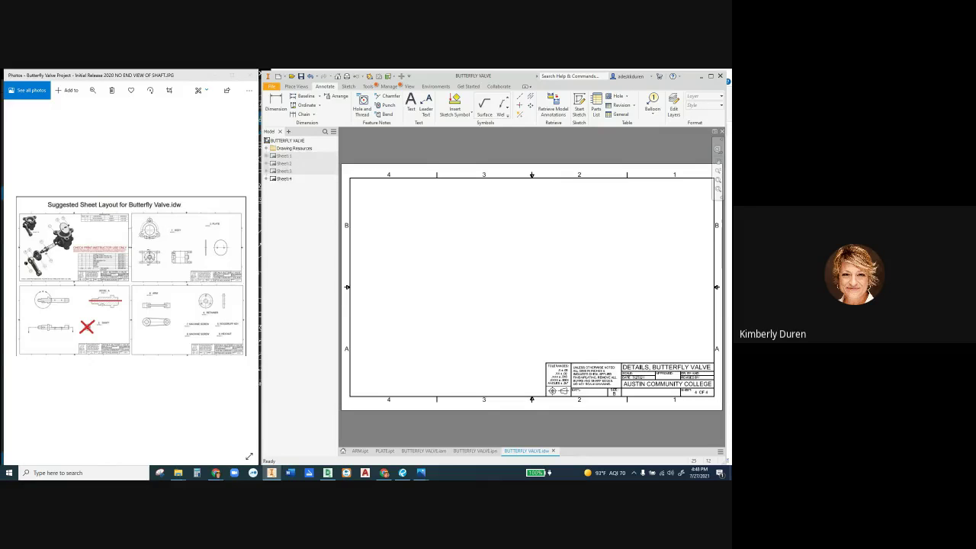
key(ctrl+v)
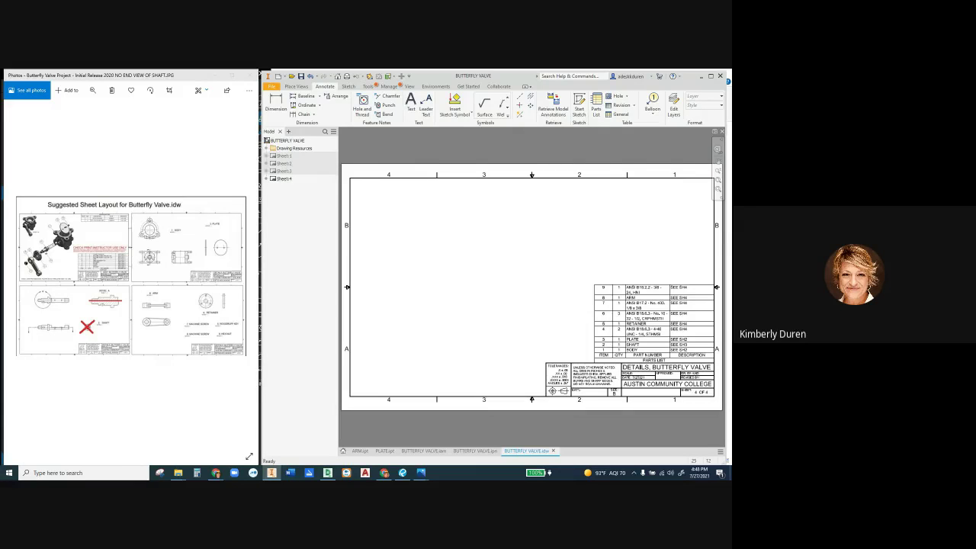
- Make Sheet 2 the active sheet
double_click(283, 164)
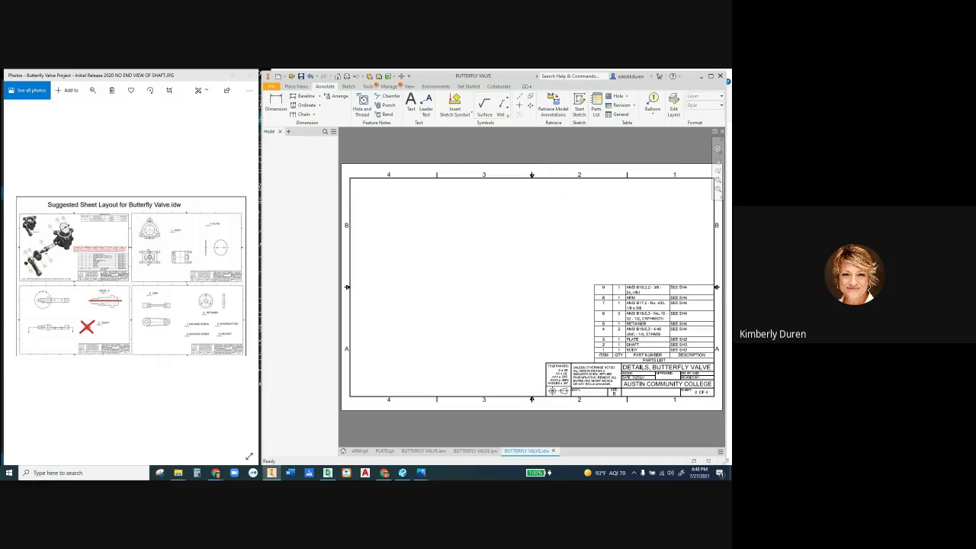